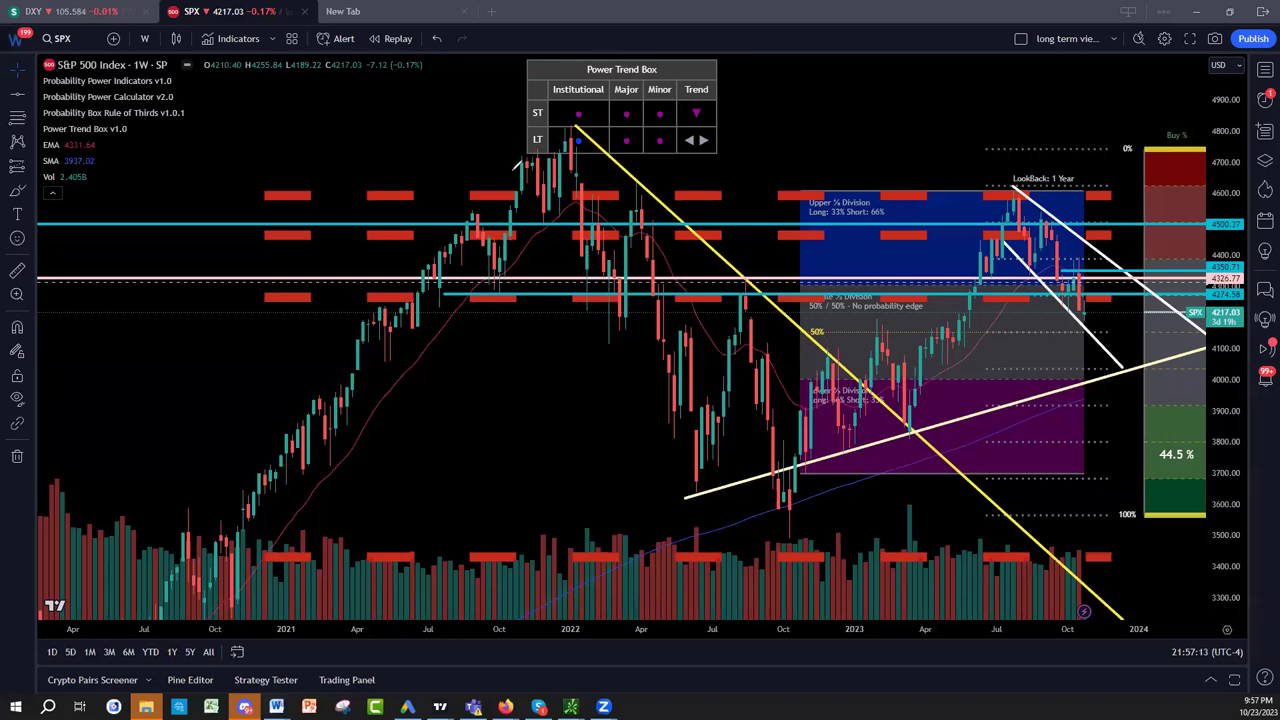
Circle the S&P 500's top around January 2022 and mark the peaks in late 2021, spring 2022, August 2022 and December 2022
mouse_move(576, 120)
mouse_down()
mouse_move(514, 146)
mouse_move(586, 120)
mouse_move(565, 122)
mouse_up()
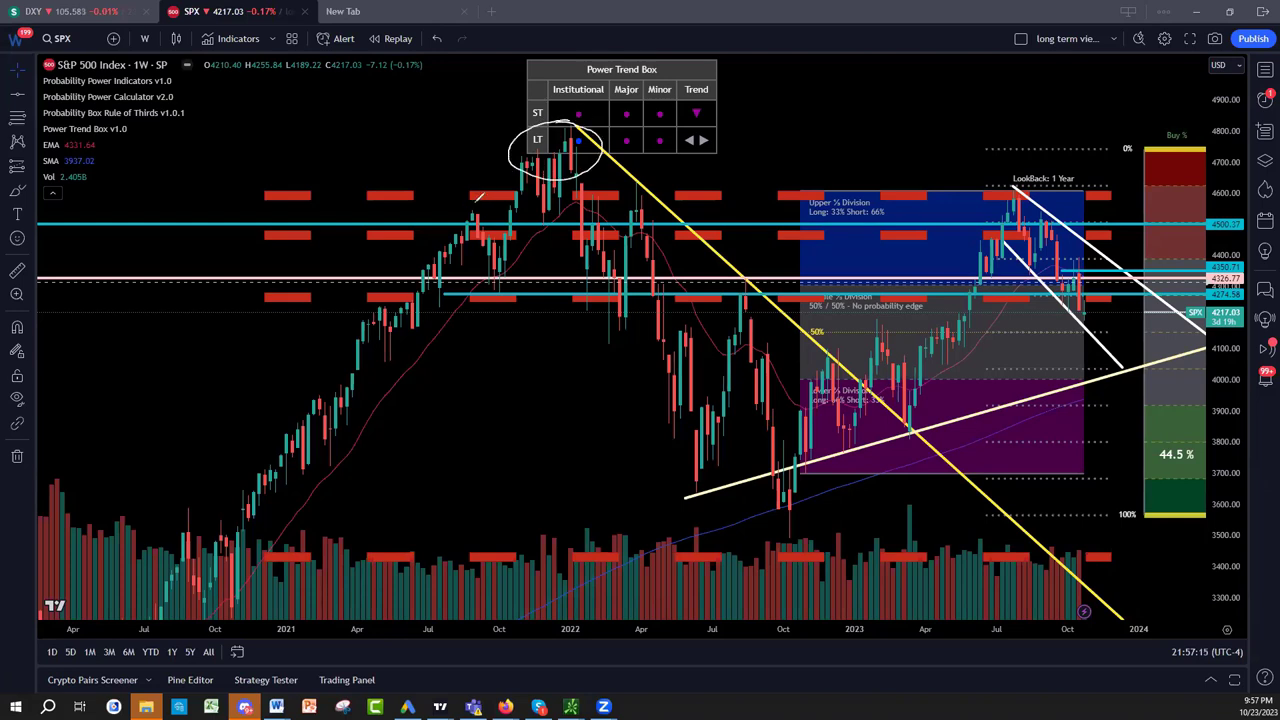
mouse_move(455, 222)
mouse_down()
mouse_move(456, 200)
mouse_move(482, 195)
mouse_move(512, 222)
mouse_up()
drag(624, 214, 660, 213)
drag(744, 295, 767, 298)
drag(829, 364, 858, 366)
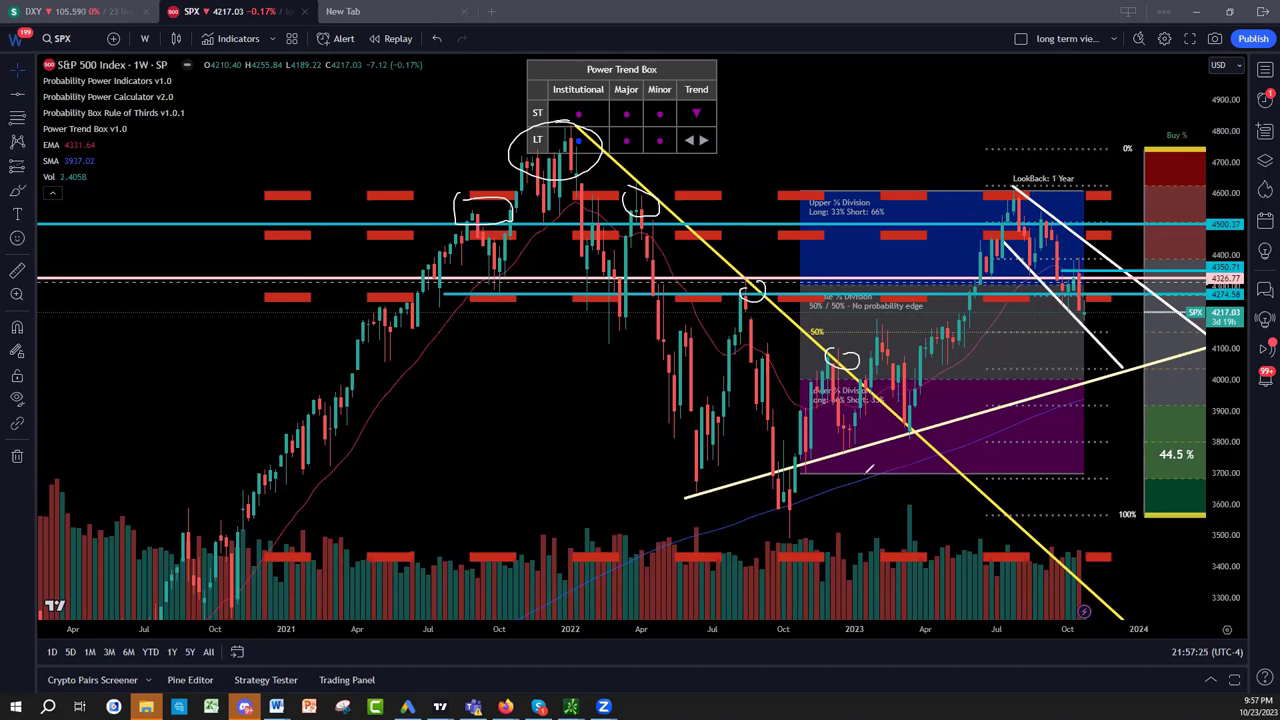
Trace the S&P 500 swings from mid-2022 to early 2023 and circle the lows touching the rising trendline
mouse_move(654, 392)
mouse_down()
mouse_move(688, 500)
mouse_move(748, 278)
mouse_move(747, 342)
mouse_move(792, 514)
mouse_move(805, 518)
mouse_move(846, 370)
mouse_move(866, 420)
mouse_move(874, 358)
mouse_move(910, 418)
mouse_move(922, 392)
mouse_up()
mouse_move(696, 482)
mouse_down()
mouse_move(668, 514)
mouse_move(700, 476)
mouse_up()
mouse_move(862, 452)
mouse_down()
mouse_move(872, 432)
mouse_move(856, 452)
mouse_up()
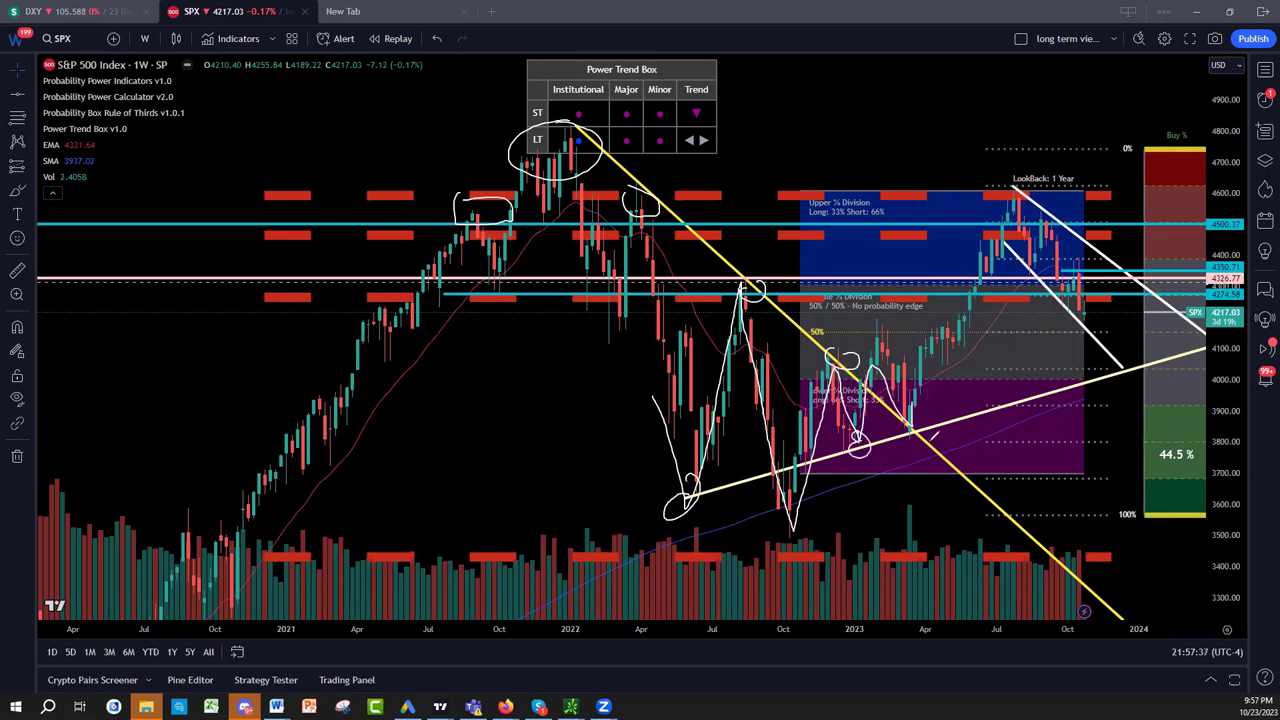
drag(917, 425, 924, 416)
Point an arrow at the July 2023 high and sketch large curves through the price swings to a circled zone on the rising trendline
mouse_move(954, 114)
mouse_down()
mouse_move(1003, 177)
mouse_move(1004, 150)
mouse_move(981, 163)
mouse_up()
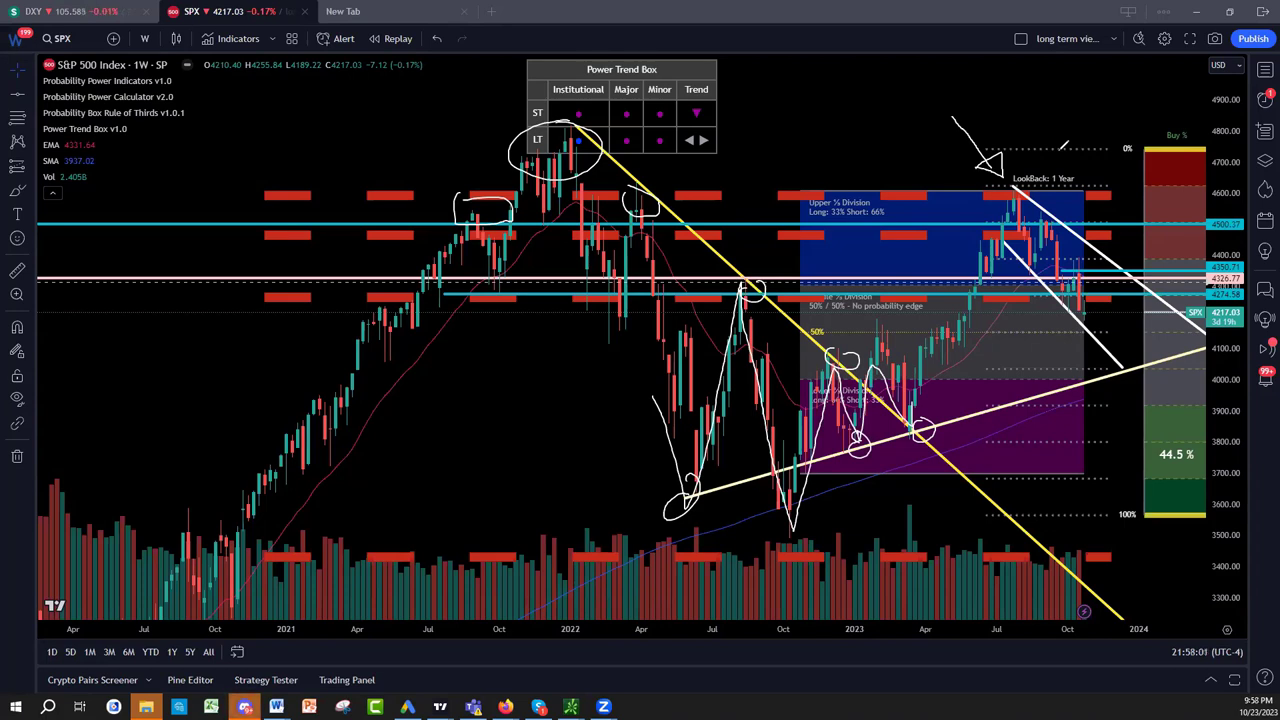
drag(1053, 136, 994, 139)
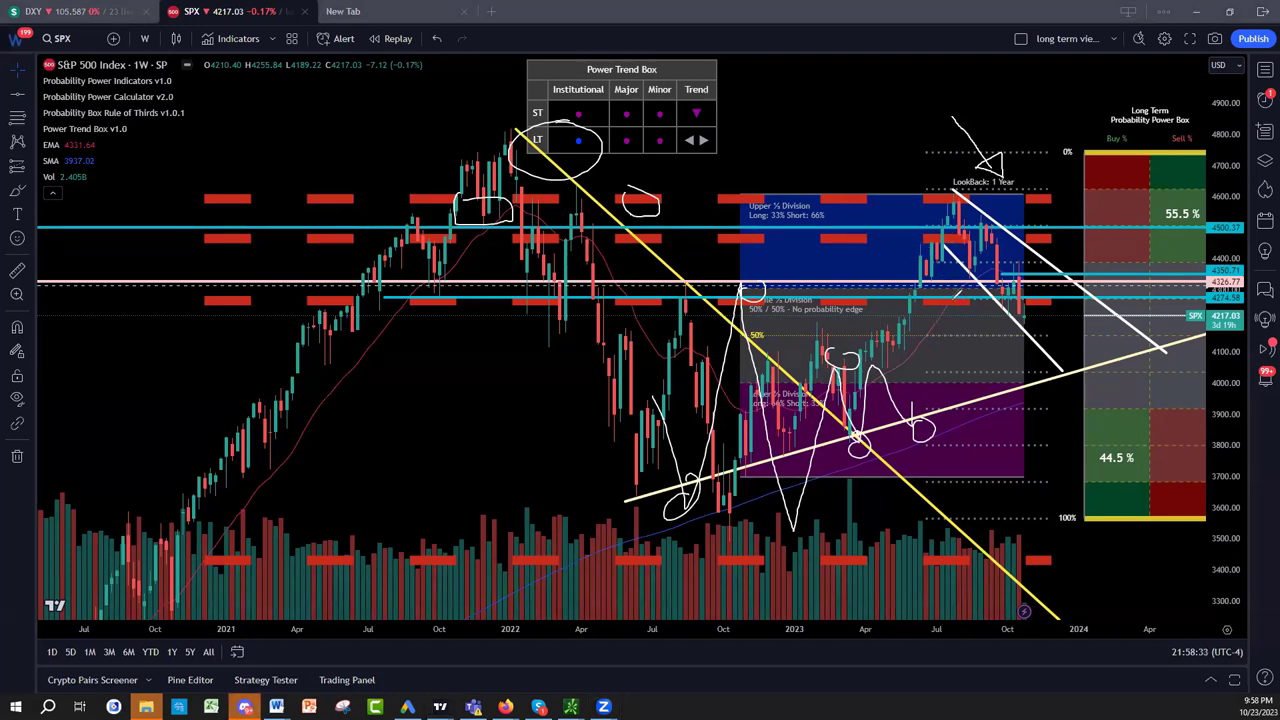
drag(893, 377, 955, 232)
mouse_move(543, 320)
mouse_down()
mouse_move(634, 508)
mouse_move(690, 540)
mouse_move(886, 436)
mouse_move(950, 244)
mouse_move(1049, 306)
mouse_move(1094, 356)
mouse_move(1042, 393)
mouse_up()
mouse_move(1052, 348)
mouse_down()
mouse_move(1150, 356)
mouse_move(1078, 346)
mouse_up()
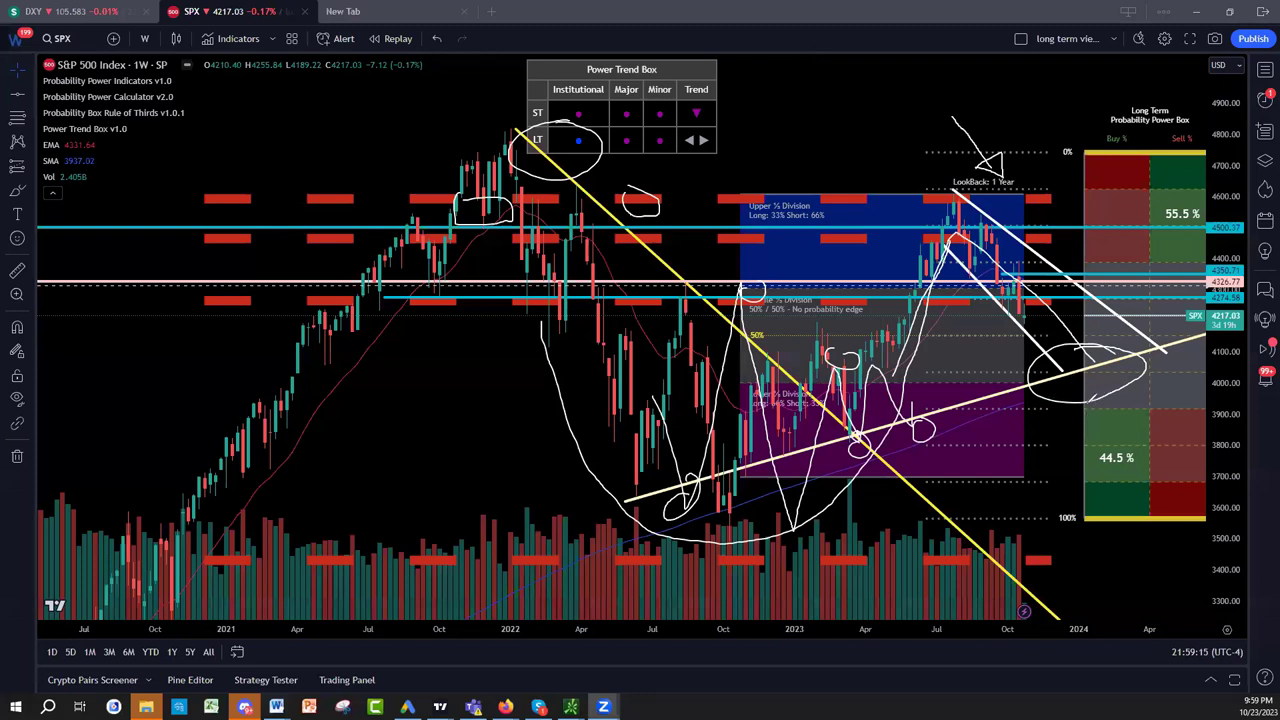
Write 4175 and 4085 at the circled trendline zone and draw projection arrows from it up to the upper probability box
mouse_move(1075, 425)
mouse_down()
mouse_move(1138, 378)
mouse_move(1135, 398)
mouse_move(1070, 340)
mouse_move(1082, 355)
mouse_move(1097, 335)
mouse_move(1114, 346)
mouse_move(1110, 364)
mouse_up()
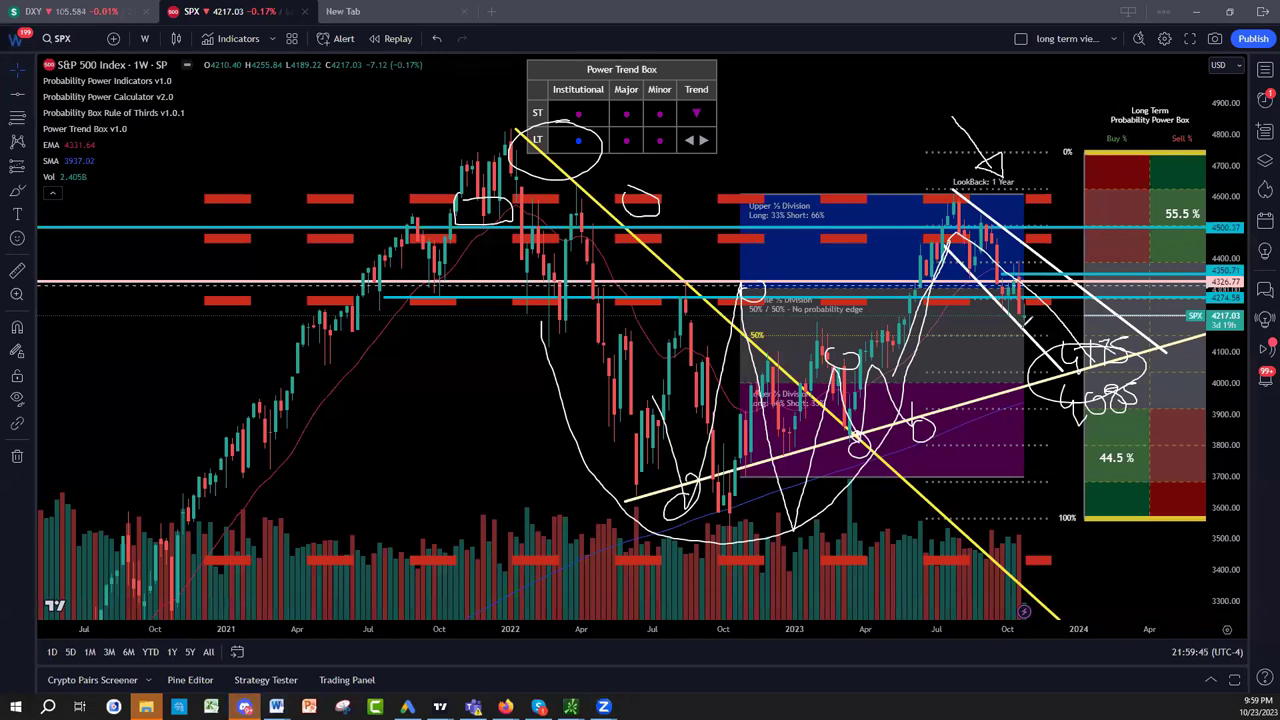
mouse_move(1026, 318)
mouse_down()
mouse_move(1086, 280)
mouse_move(1080, 370)
mouse_move(1072, 362)
mouse_move(1108, 360)
mouse_move(1138, 172)
mouse_move(1118, 195)
mouse_move(1134, 176)
mouse_move(1146, 201)
mouse_up()
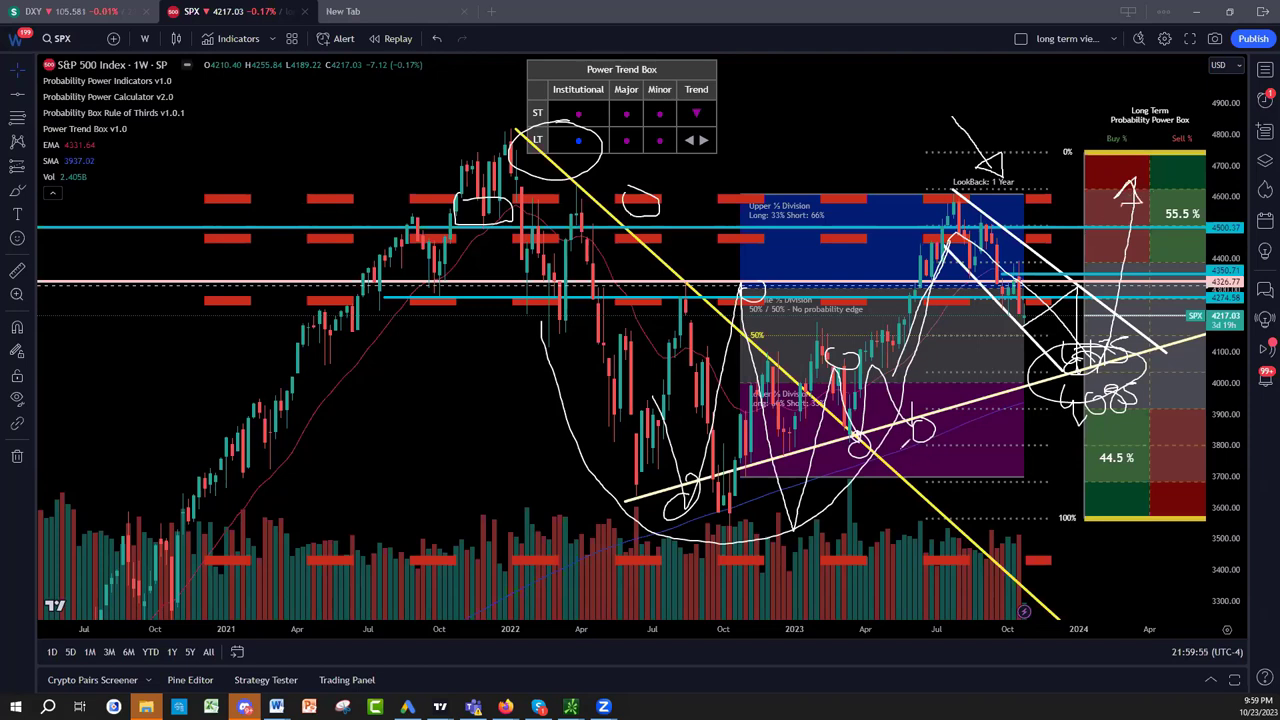
mouse_move(930, 279)
mouse_down()
mouse_move(1016, 302)
mouse_move(1106, 381)
mouse_move(1150, 340)
mouse_move(1178, 176)
mouse_move(1170, 184)
mouse_move(1206, 200)
mouse_move(1160, 200)
mouse_up()
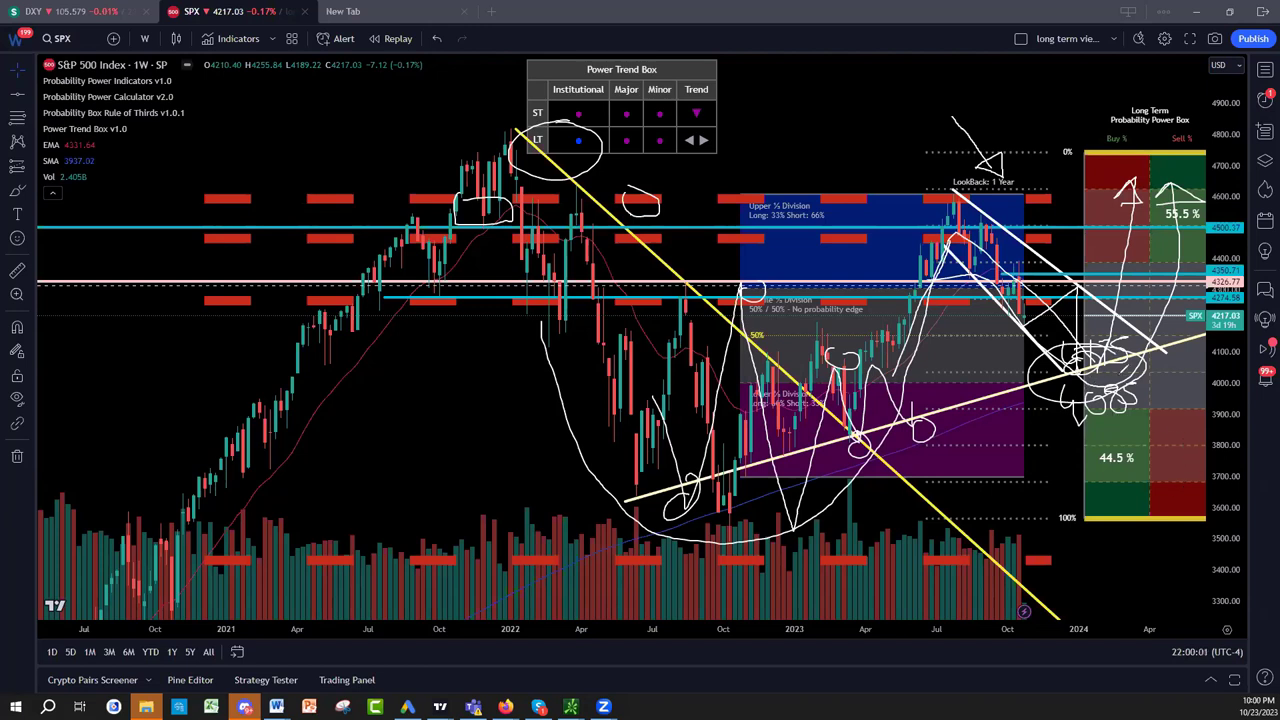
mouse_move(1080, 374)
mouse_down()
mouse_move(1046, 430)
mouse_move(1144, 428)
mouse_move(1082, 370)
mouse_up()
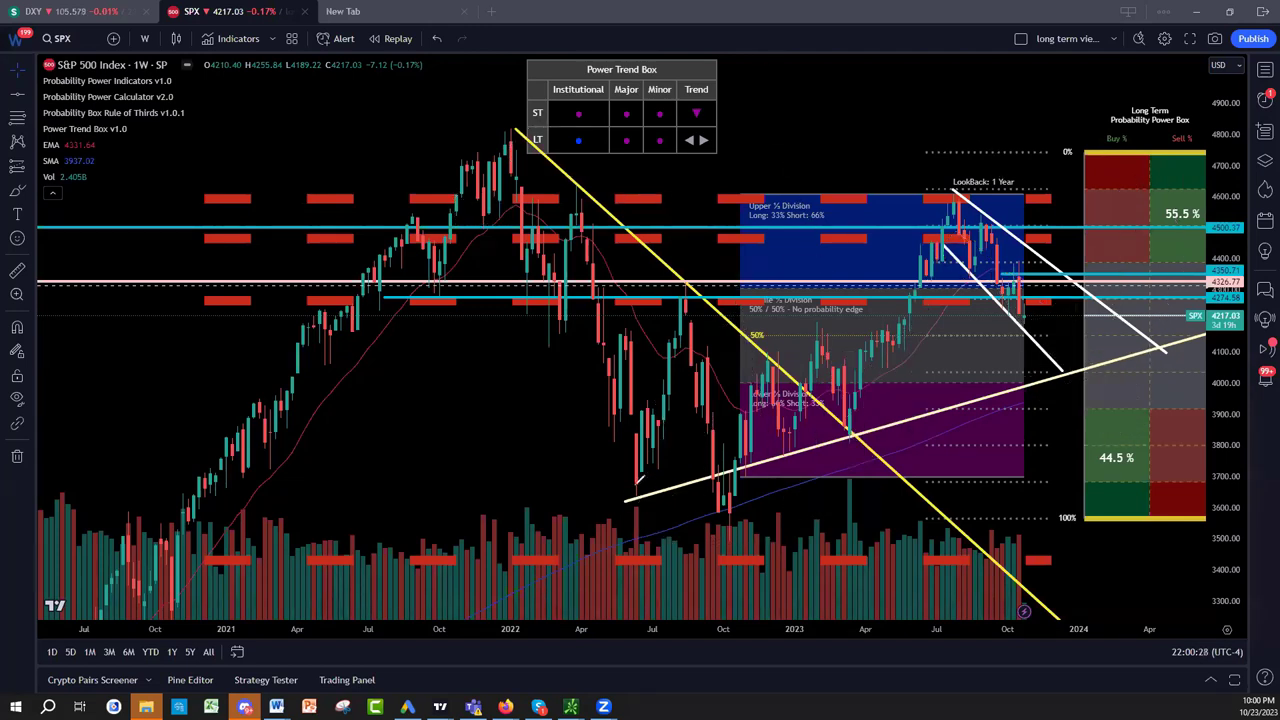
Circle the three lows on the rising trendline and mark the areas beneath the June 2022, October 2022 and March 2023 lows
mouse_move(636, 486)
mouse_down()
mouse_move(625, 510)
mouse_move(647, 481)
mouse_up()
mouse_move(797, 443)
mouse_down()
mouse_move(768, 457)
mouse_move(806, 440)
mouse_up()
mouse_move(874, 412)
mouse_down()
mouse_move(850, 436)
mouse_move(884, 414)
mouse_move(856, 414)
mouse_up()
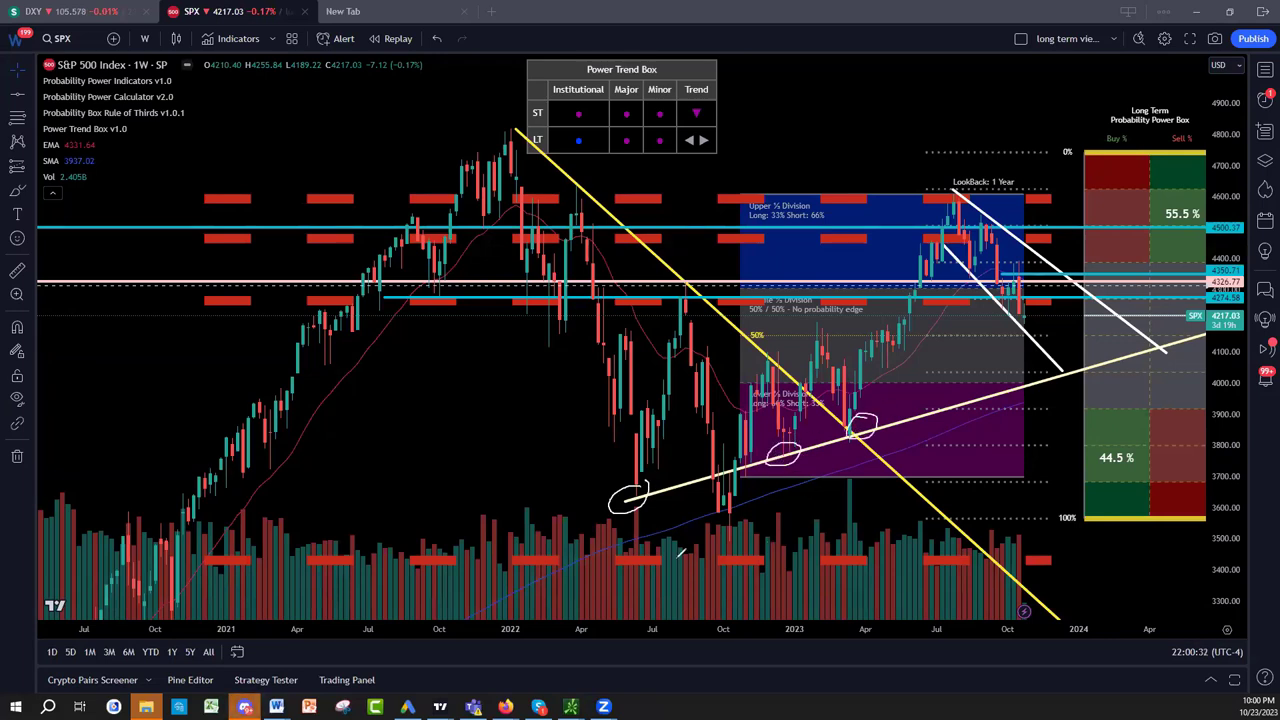
mouse_move(626, 496)
mouse_down()
mouse_move(626, 528)
mouse_move(656, 488)
mouse_move(624, 494)
mouse_up()
mouse_move(716, 510)
mouse_down()
mouse_move(764, 518)
mouse_move(724, 510)
mouse_up()
mouse_move(846, 474)
mouse_down()
mouse_move(874, 482)
mouse_move(838, 471)
mouse_move(850, 497)
mouse_up()
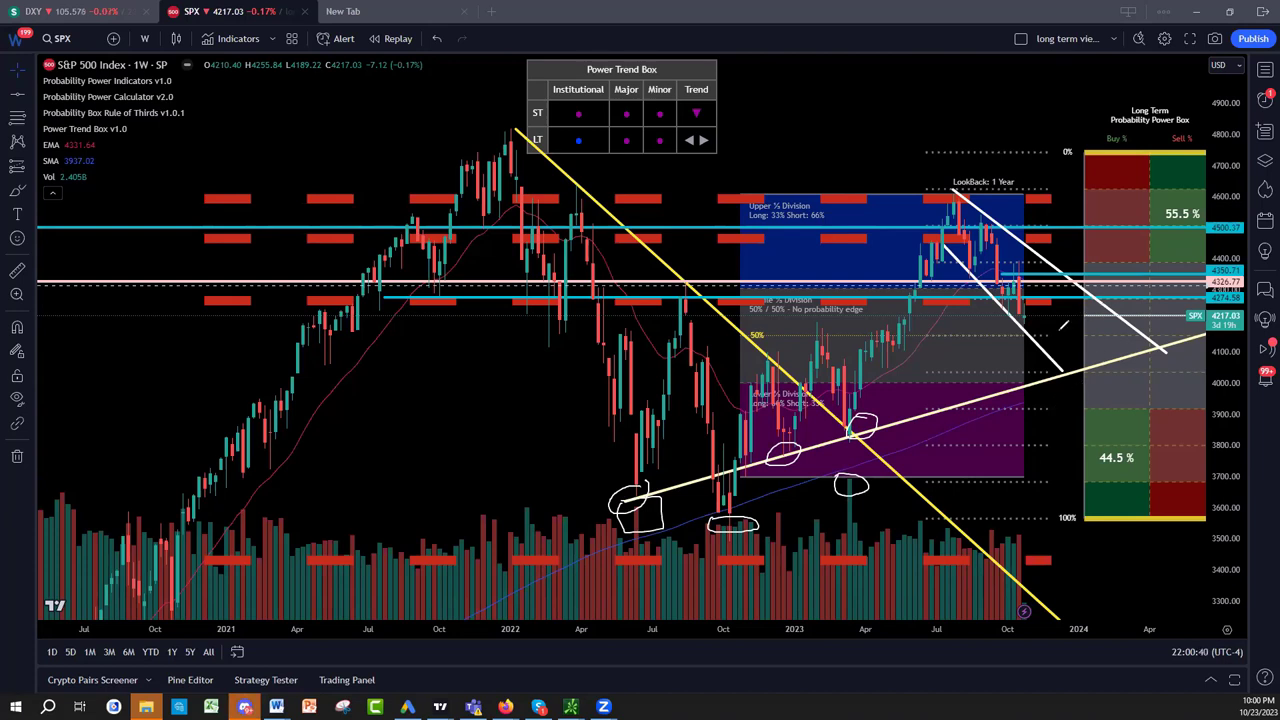
Box the area where the falling wedge meets the rising trendline and label it with 4175 and 4085
drag(1024, 327, 1136, 329)
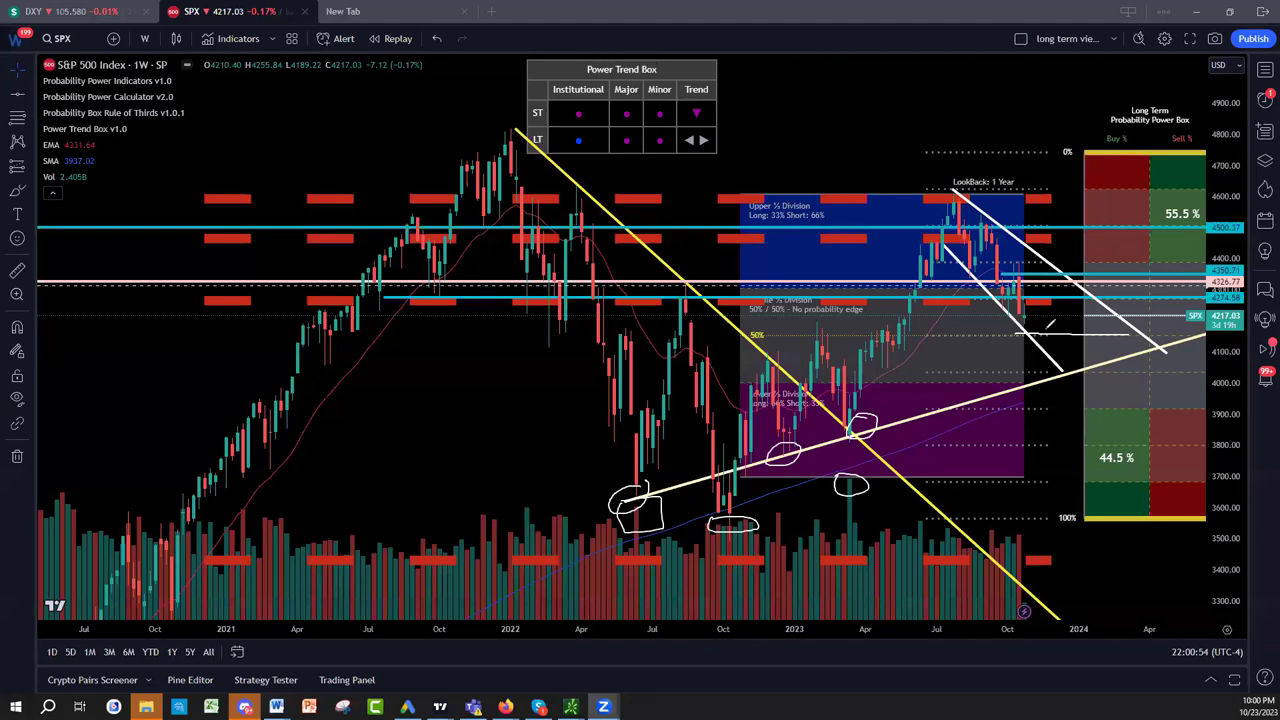
mouse_move(1125, 362)
mouse_down()
mouse_move(1136, 330)
mouse_move(1082, 322)
mouse_move(1020, 342)
mouse_move(1097, 410)
mouse_up()
drag(1105, 388, 1134, 400)
drag(1137, 385, 1150, 384)
mouse_move(1062, 338)
mouse_down()
mouse_move(1084, 354)
mouse_move(1090, 340)
mouse_move(1108, 345)
mouse_move(1100, 360)
mouse_up()
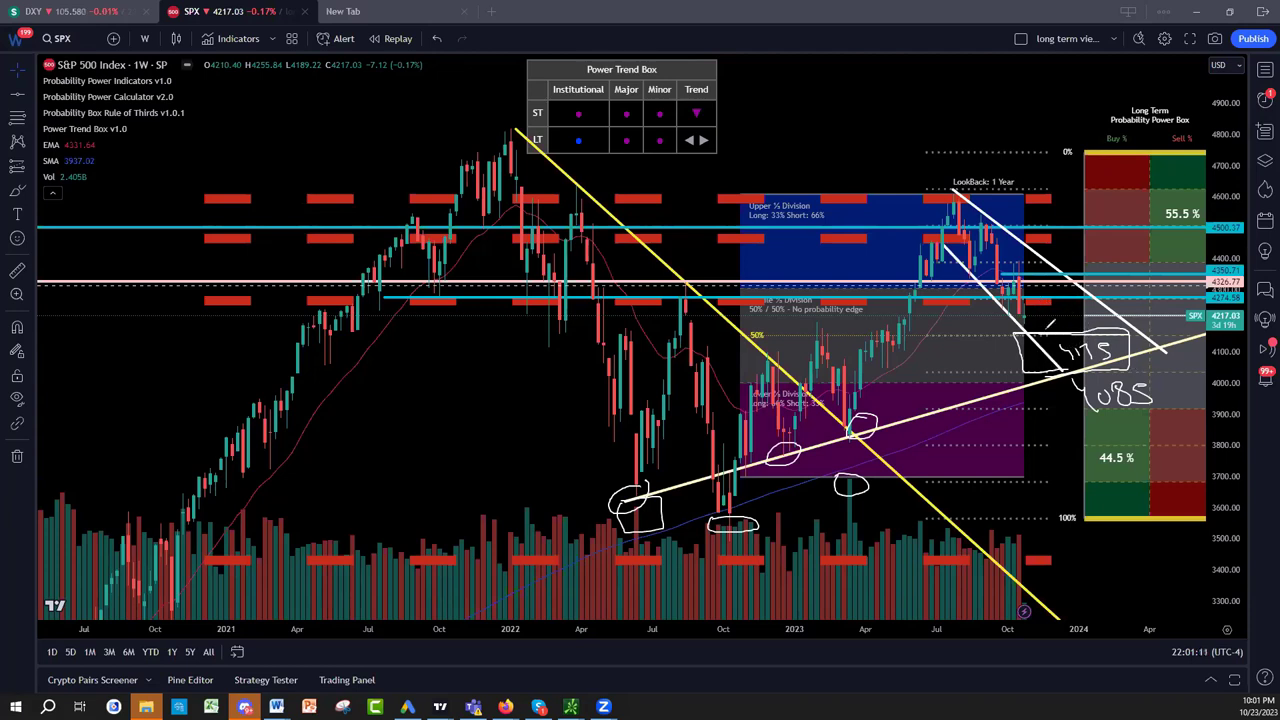
Handwrite an arrowed list above the chart with the entries DXY, ZN and NQ/SPX/VIX
mouse_move(806, 70)
mouse_down()
mouse_move(803, 88)
mouse_move(818, 80)
mouse_move(801, 97)
mouse_move(872, 96)
mouse_move(878, 118)
mouse_up()
mouse_move(752, 94)
mouse_down()
mouse_move(784, 92)
mouse_move(790, 134)
mouse_move(852, 136)
mouse_move(845, 119)
mouse_up()
mouse_move(757, 164)
mouse_down()
mouse_move(794, 163)
mouse_move(781, 175)
mouse_up()
mouse_move(805, 157)
mouse_down()
mouse_move(828, 146)
mouse_move(834, 168)
mouse_move(858, 148)
mouse_move(856, 178)
mouse_up()
mouse_move(872, 142)
mouse_down()
mouse_move(864, 170)
mouse_move(902, 166)
mouse_move(890, 166)
mouse_up()
mouse_move(908, 155)
mouse_down()
mouse_move(903, 171)
mouse_move(916, 169)
mouse_up()
drag(916, 169, 939, 152)
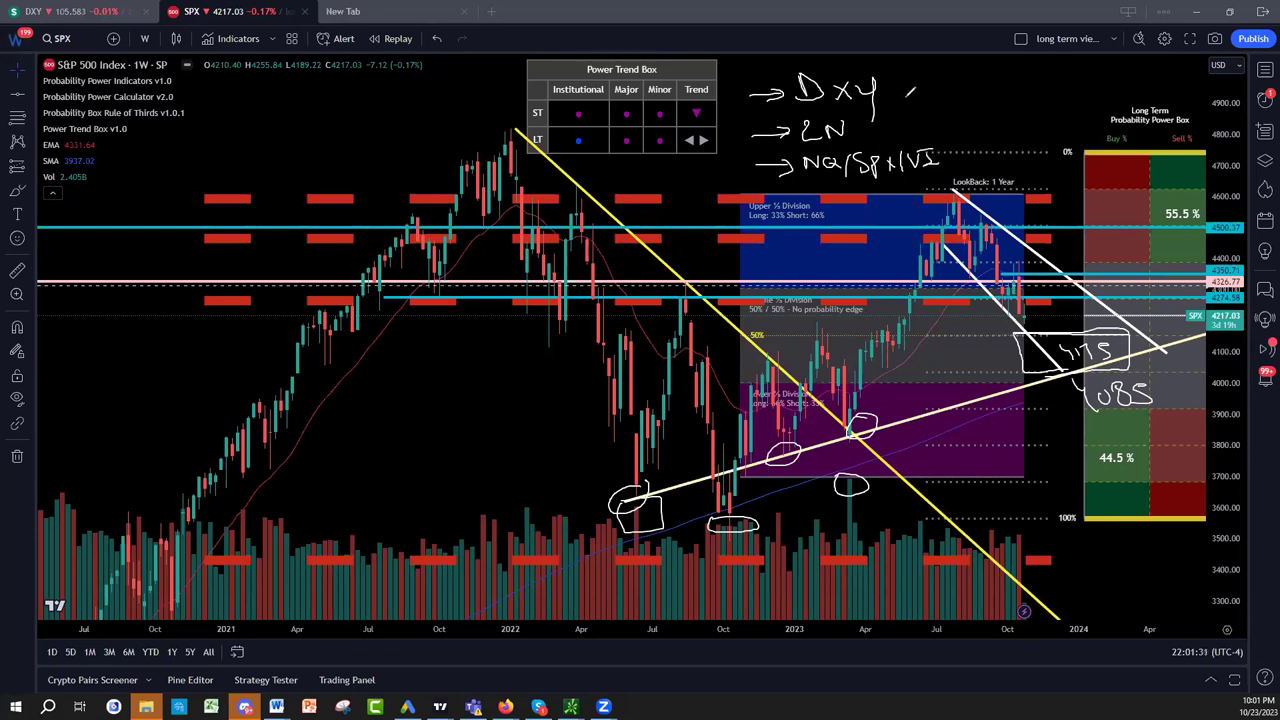
mouse_move(903, 69)
mouse_down()
mouse_move(939, 94)
mouse_move(908, 110)
mouse_move(910, 124)
mouse_up()
mouse_move(955, 166)
mouse_down()
mouse_move(981, 128)
mouse_move(979, 142)
mouse_up()
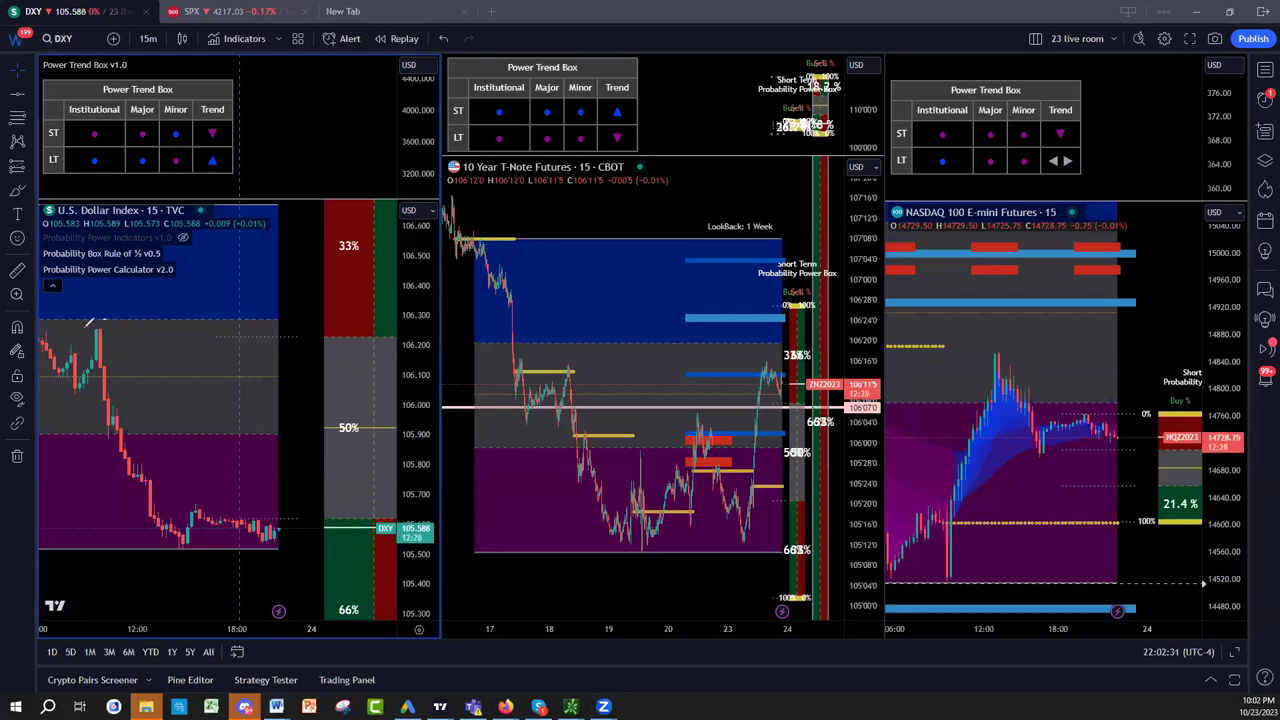
Circle the U.S. Dollar Index's peak and the NASDAQ 100 futures' early low in the three-chart layout
mouse_move(104, 321)
mouse_down()
mouse_move(86, 354)
mouse_move(98, 352)
mouse_up()
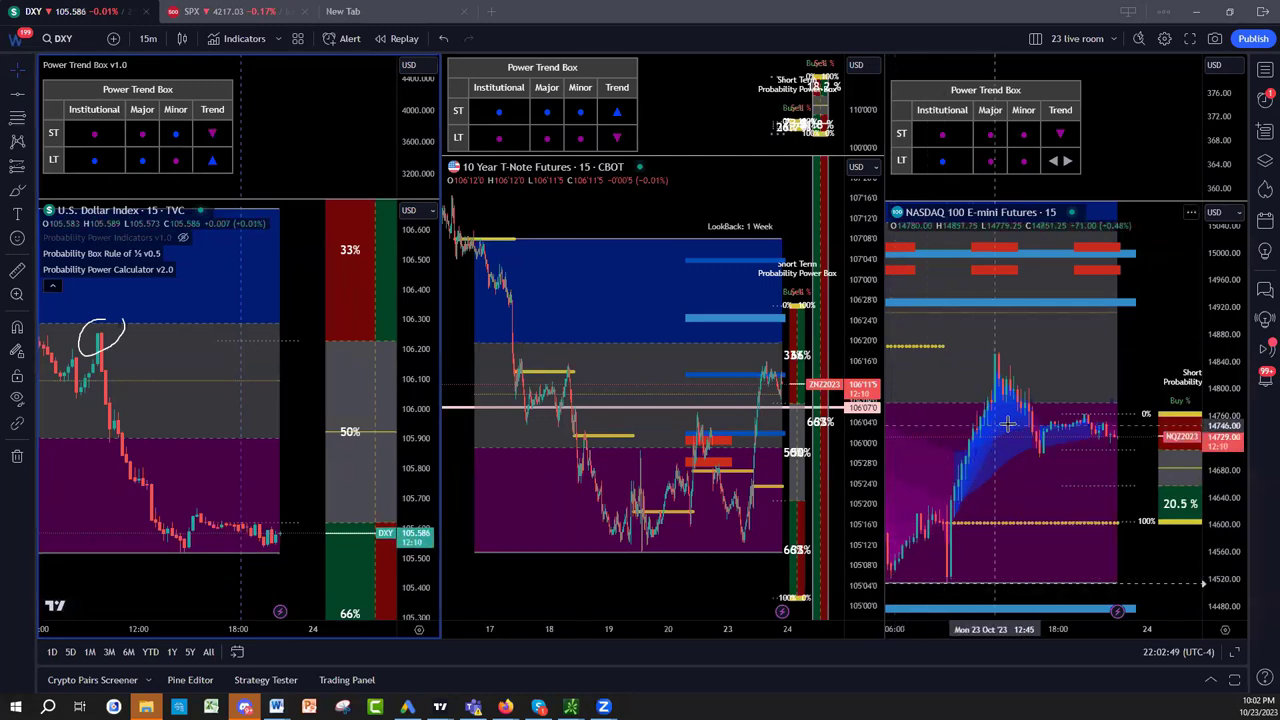
click(1074, 443)
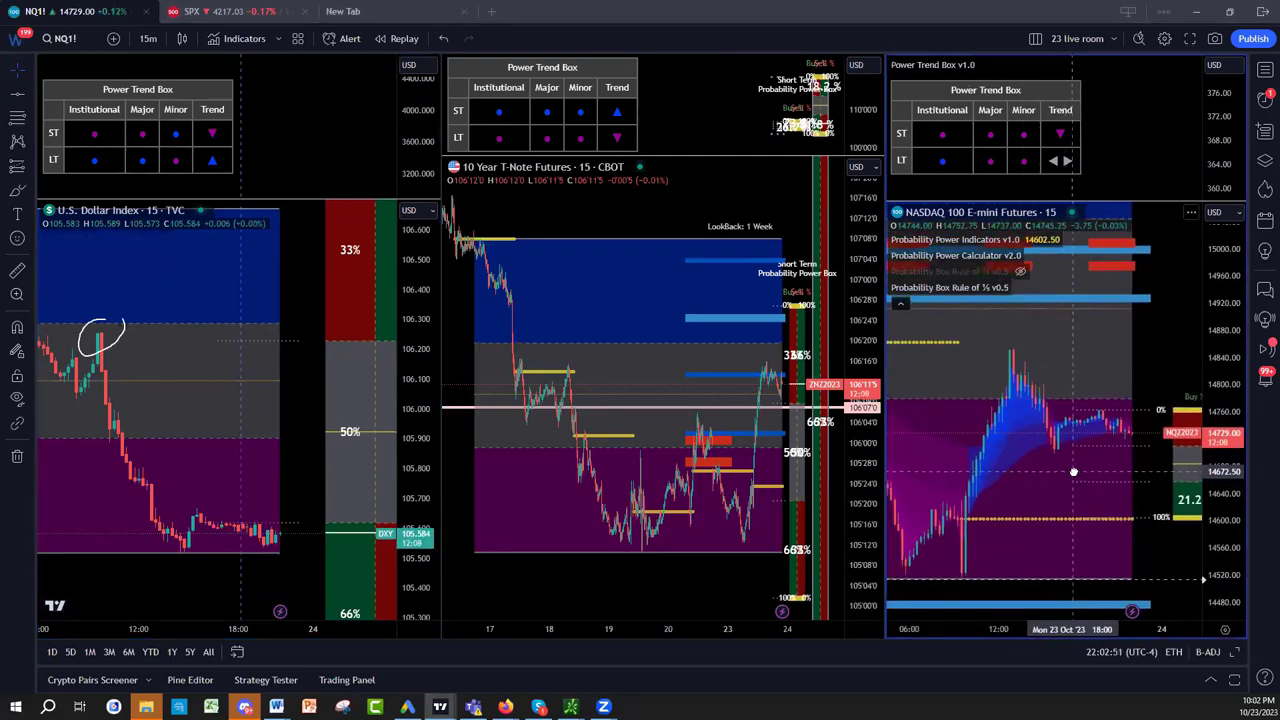
drag(1229, 333, 1236, 423)
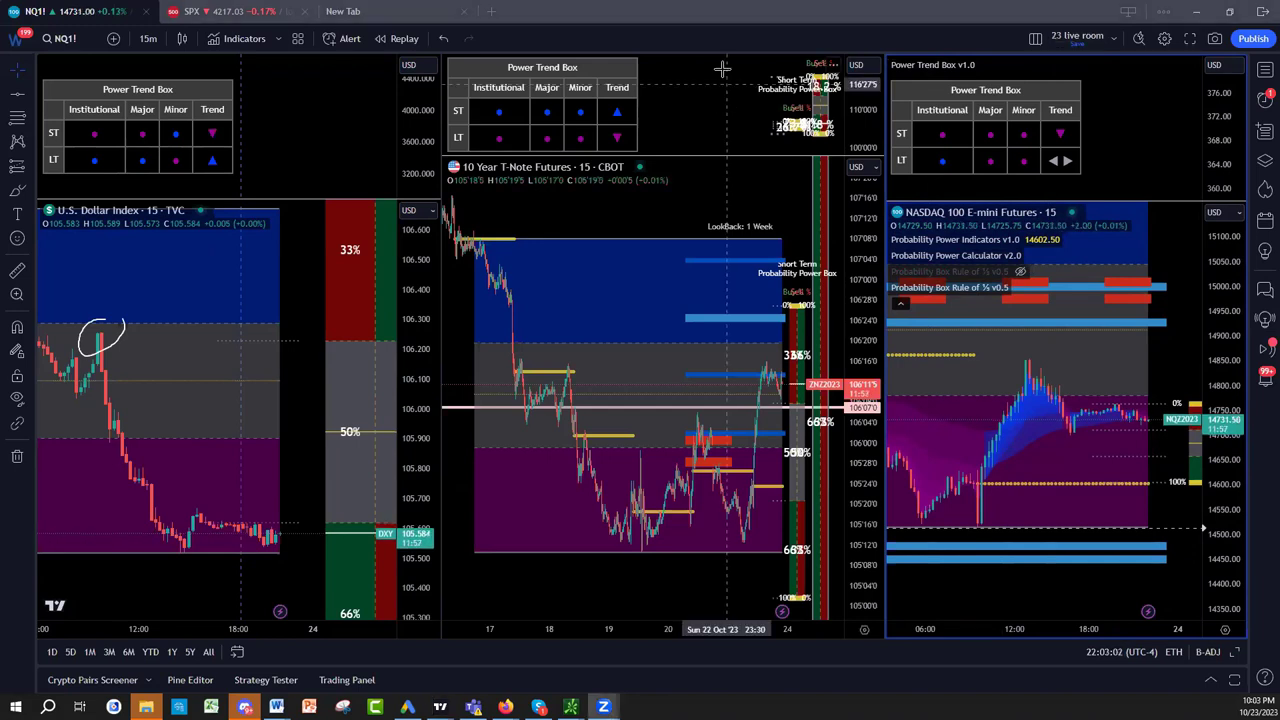
mouse_move(918, 519)
mouse_down()
mouse_move(900, 538)
mouse_move(918, 518)
mouse_up()
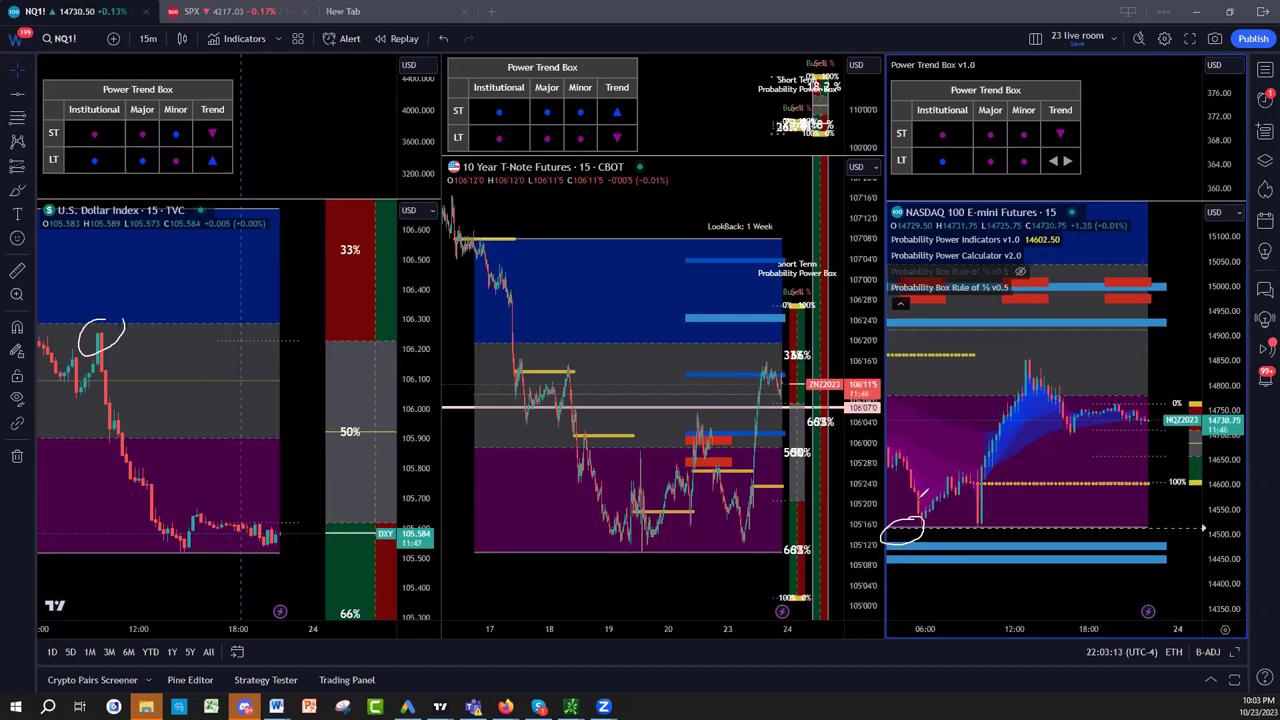
Draw an arrow from the circled NASDAQ 100 low up to its high and label the move 300pts
mouse_move(930, 489)
mouse_down()
mouse_move(1027, 345)
mouse_move(1030, 362)
mouse_up()
mouse_move(1036, 462)
mouse_down()
mouse_move(1058, 458)
mouse_move(1058, 476)
mouse_move(1031, 506)
mouse_up()
mouse_move(1082, 468)
mouse_down()
mouse_move(1117, 466)
mouse_move(1161, 522)
mouse_up()
mouse_move(1129, 481)
mouse_down()
mouse_move(1148, 458)
mouse_move(1206, 496)
mouse_move(1174, 516)
mouse_up()
Write the profit calculation 6k and 10 c = 60k below the 300pts note and circle 60k
mouse_move(1056, 528)
mouse_down()
mouse_move(1072, 512)
mouse_move(1044, 538)
mouse_move(1094, 546)
mouse_up()
mouse_move(1091, 536)
mouse_down()
mouse_move(1112, 541)
mouse_move(1094, 538)
mouse_up()
mouse_move(1040, 577)
mouse_down()
mouse_move(1043, 600)
mouse_move(1054, 583)
mouse_up()
mouse_move(1088, 572)
mouse_down()
mouse_move(1086, 596)
mouse_move(1090, 570)
mouse_up()
drag(1102, 572, 1108, 580)
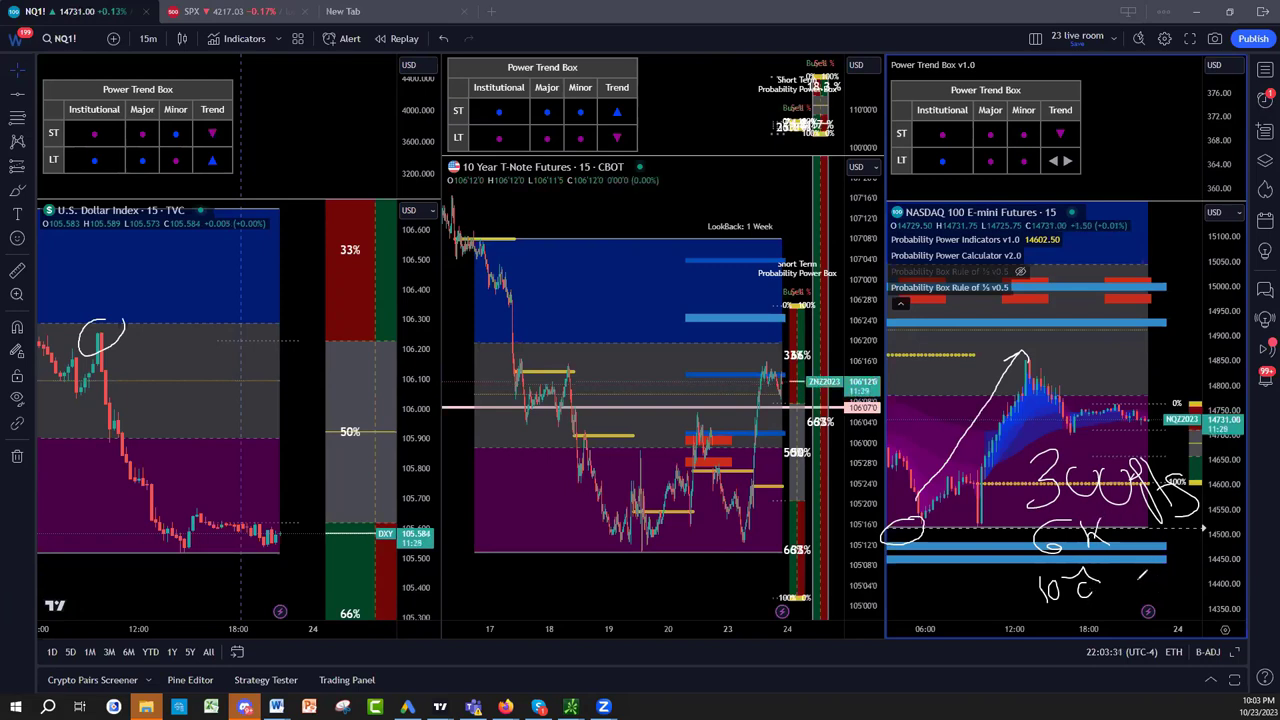
mouse_move(1135, 591)
mouse_down()
mouse_move(1110, 592)
mouse_move(1170, 582)
mouse_move(1147, 585)
mouse_up()
drag(1176, 568, 1174, 566)
mouse_move(1195, 556)
mouse_down()
mouse_move(1185, 588)
mouse_move(1215, 558)
mouse_move(1165, 552)
mouse_move(1180, 600)
mouse_move(1222, 565)
mouse_up()
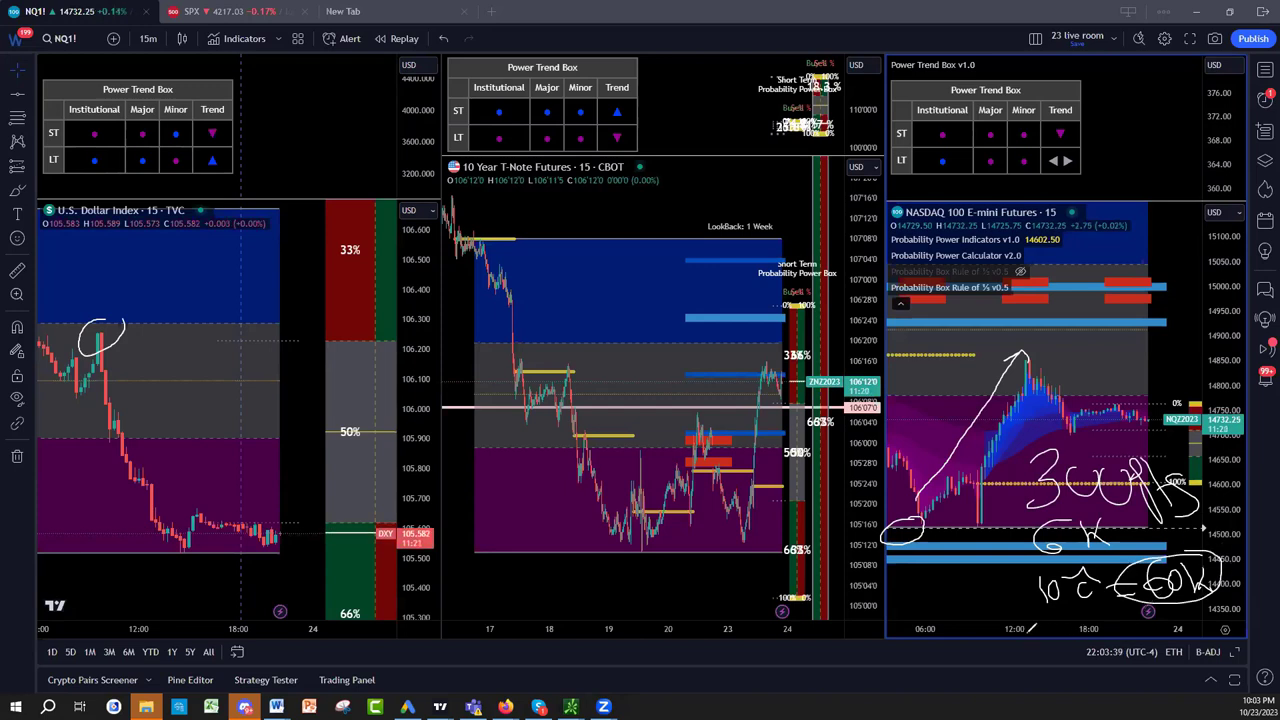
drag(1030, 596, 1024, 600)
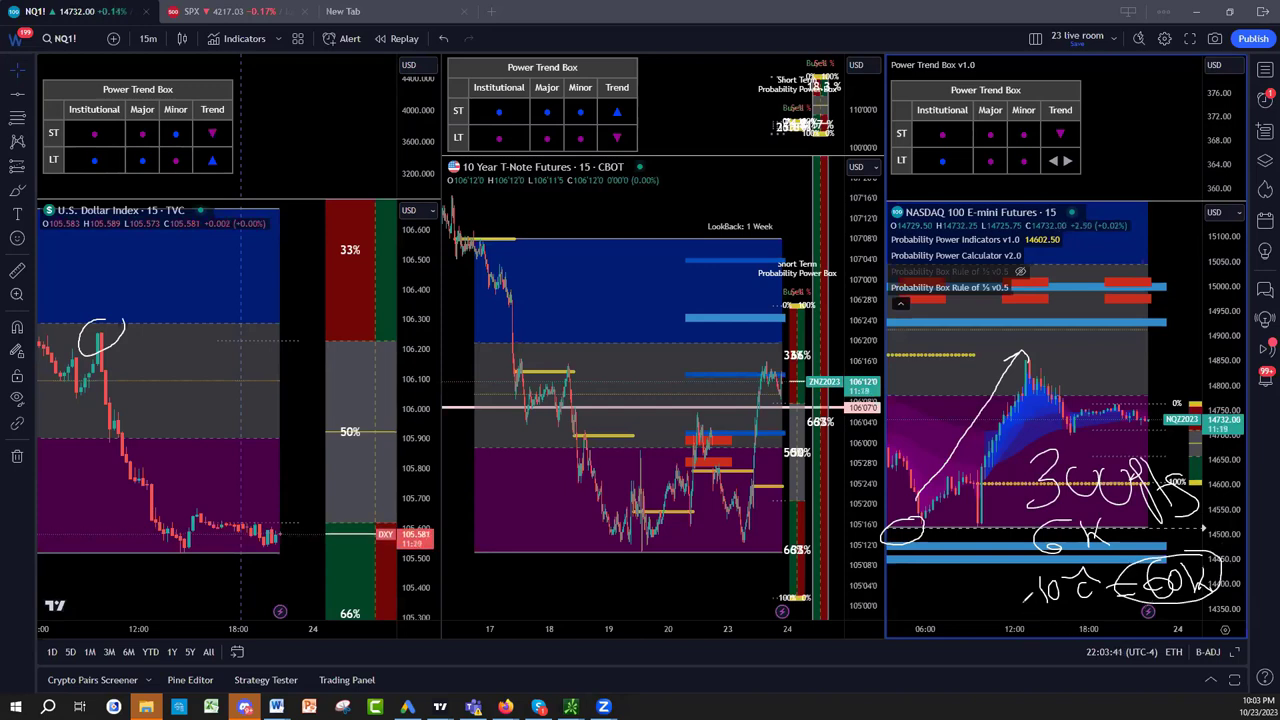
key(ctrl+z)
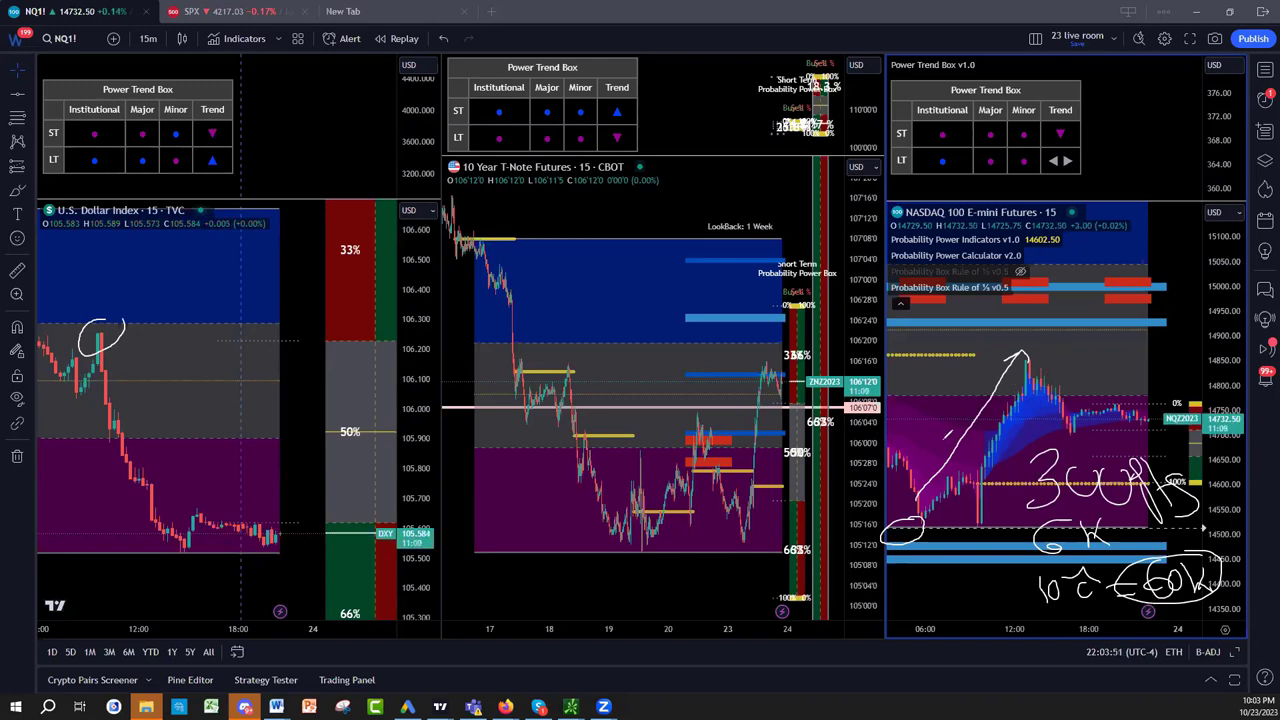
drag(953, 399, 963, 389)
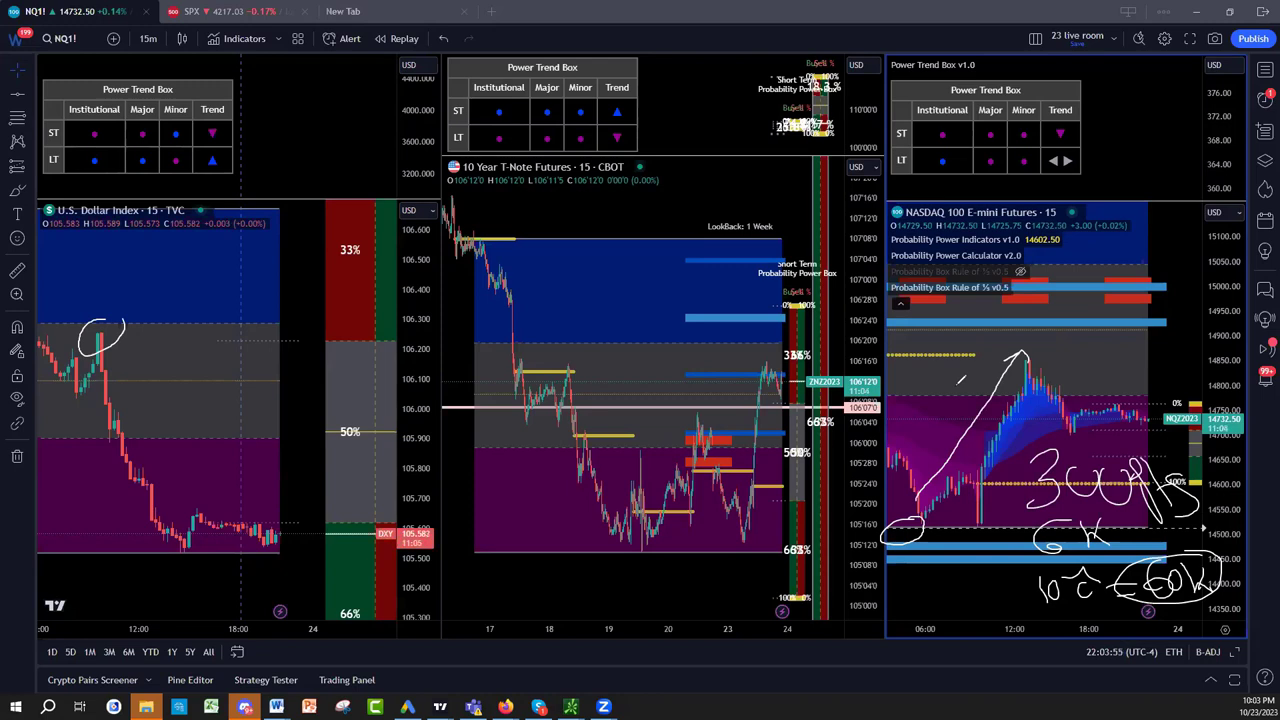
drag(981, 353, 991, 343)
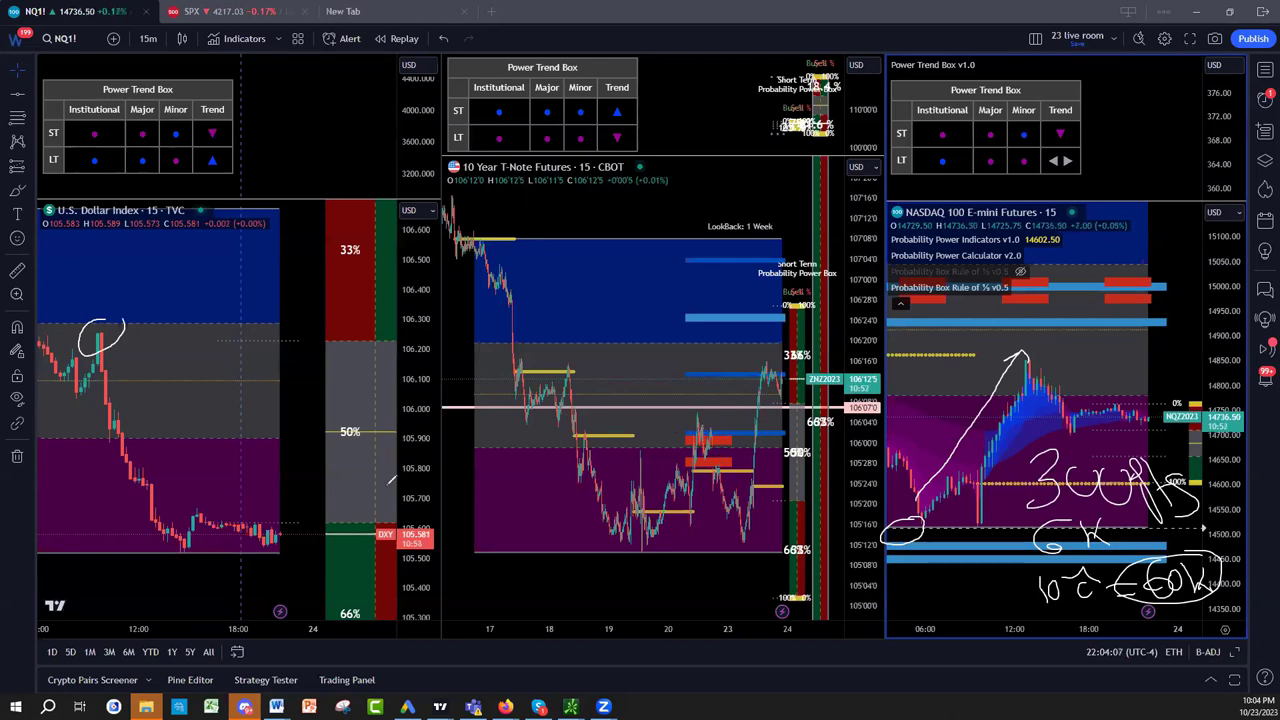
Draw a falling arrow on the Dollar Index and trace the T-Note's double bottom and rally, circling its second low and middle peak
mouse_move(138, 356)
mouse_down()
mouse_move(175, 427)
mouse_move(170, 452)
mouse_move(243, 420)
mouse_up()
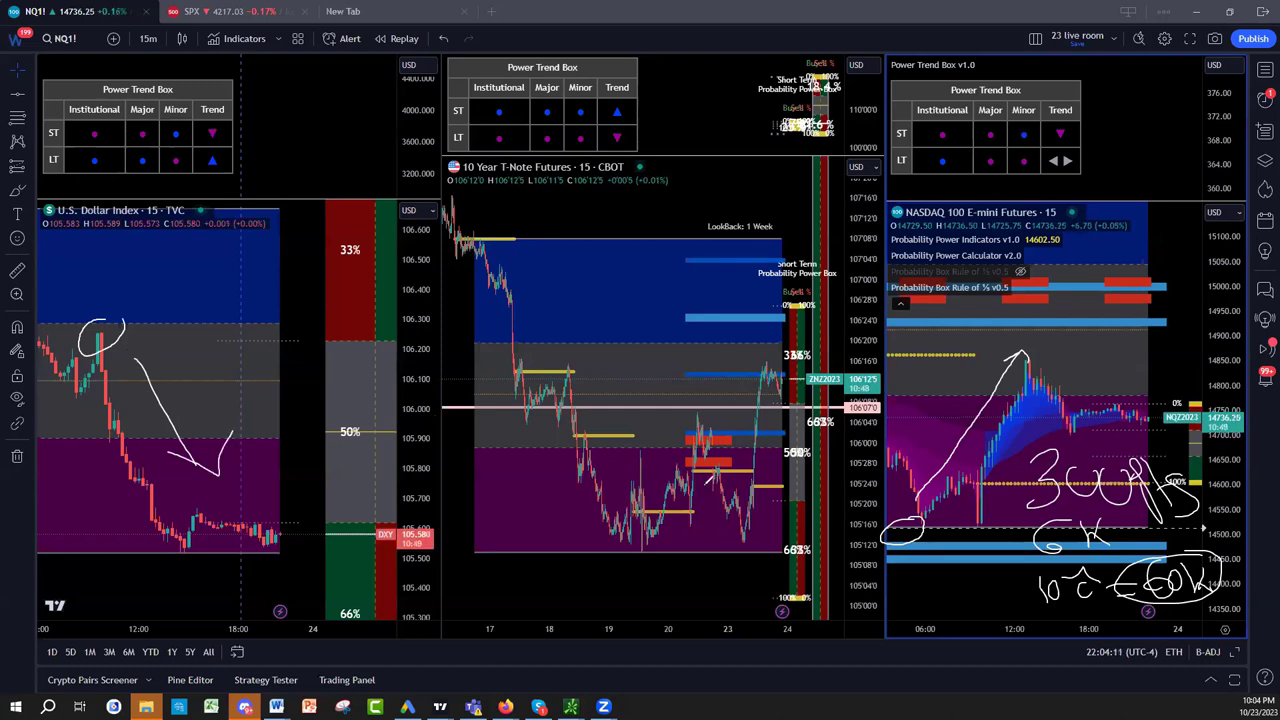
mouse_move(752, 504)
mouse_down()
mouse_move(735, 548)
mouse_move(762, 492)
mouse_up()
mouse_move(537, 394)
mouse_down()
mouse_move(615, 535)
mouse_move(678, 453)
mouse_move(742, 490)
mouse_move(750, 532)
mouse_move(781, 421)
mouse_up()
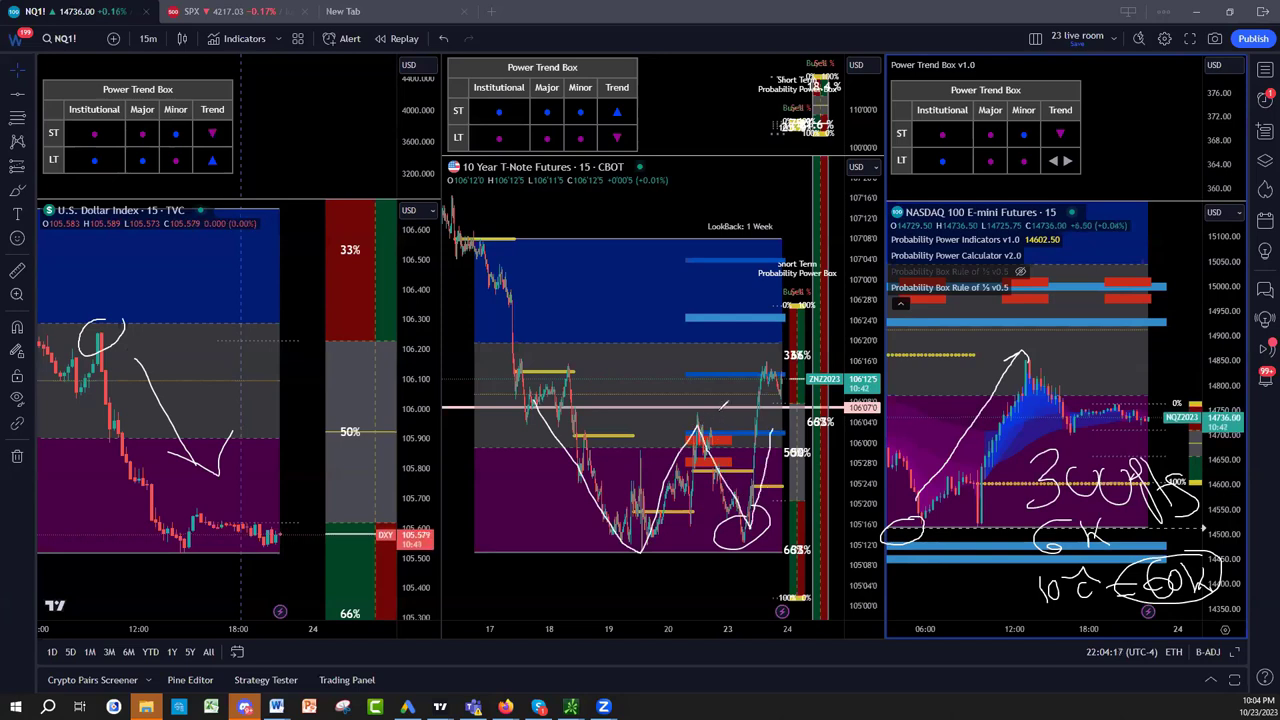
drag(700, 405, 702, 398)
mouse_move(764, 447)
mouse_down()
mouse_move(775, 362)
mouse_move(788, 392)
mouse_move(797, 351)
mouse_move(812, 361)
mouse_up()
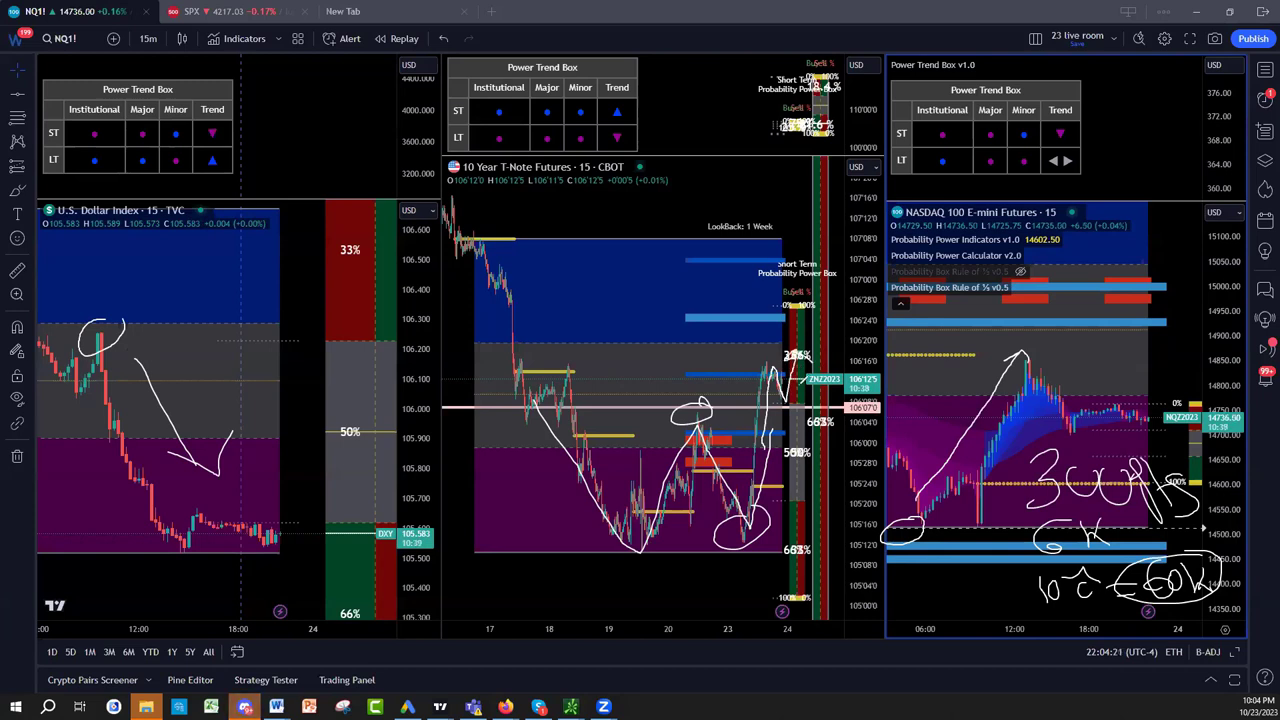
Select the T-Note chart's white horizontal line and set it on the 106'07'0 level
click(748, 416)
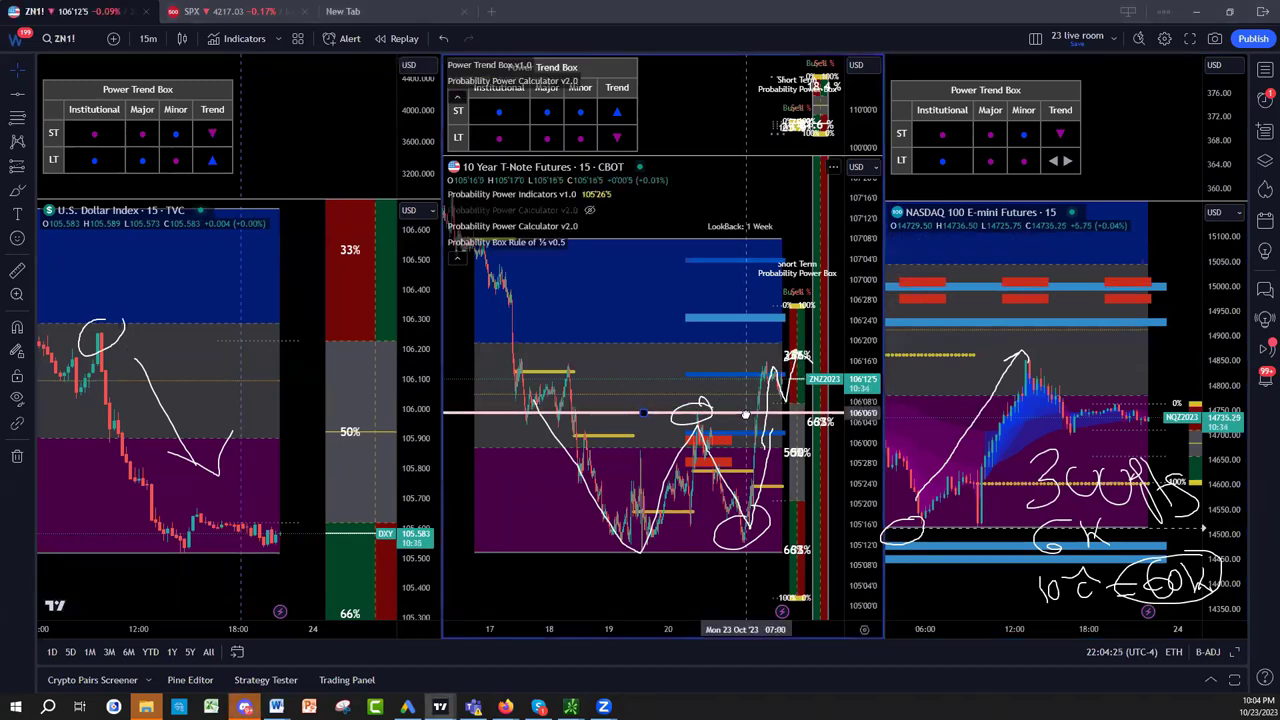
drag(746, 412, 745, 410)
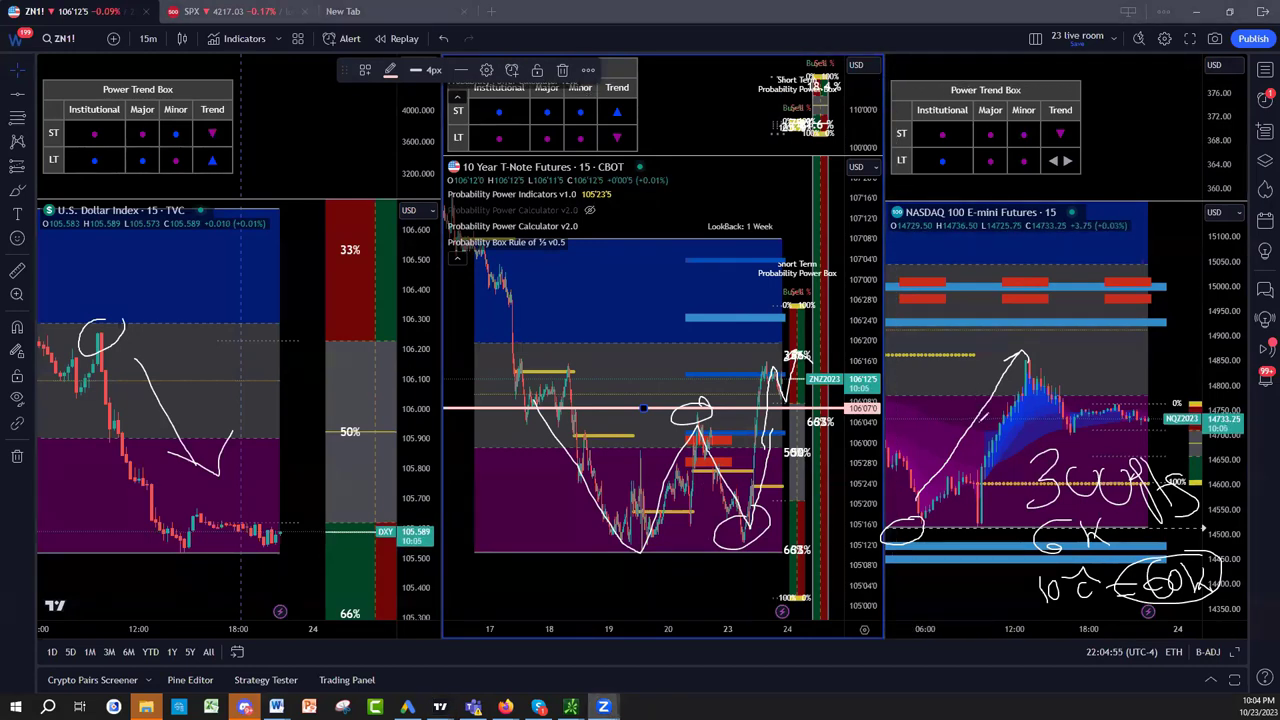
Add a second rising arrow on the NASDAQ 100 chart, then circle the profit notes and the bottom of the T-Note's power box
mouse_move(952, 536)
mouse_down()
mouse_move(1077, 358)
mouse_move(1082, 372)
mouse_up()
mouse_move(1164, 442)
mouse_down()
mouse_move(1014, 506)
mouse_move(1176, 554)
mouse_move(1150, 452)
mouse_move(1140, 457)
mouse_up()
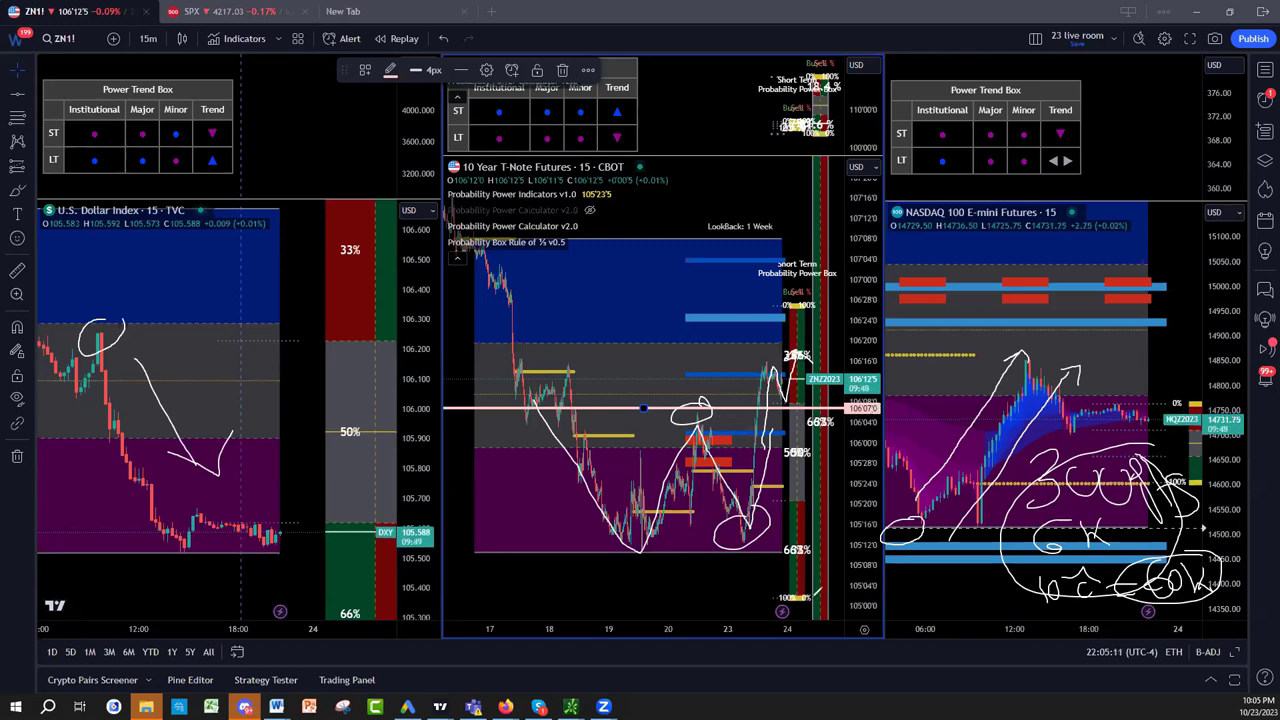
mouse_move(788, 582)
mouse_down()
mouse_move(760, 608)
mouse_move(825, 592)
mouse_move(808, 606)
mouse_up()
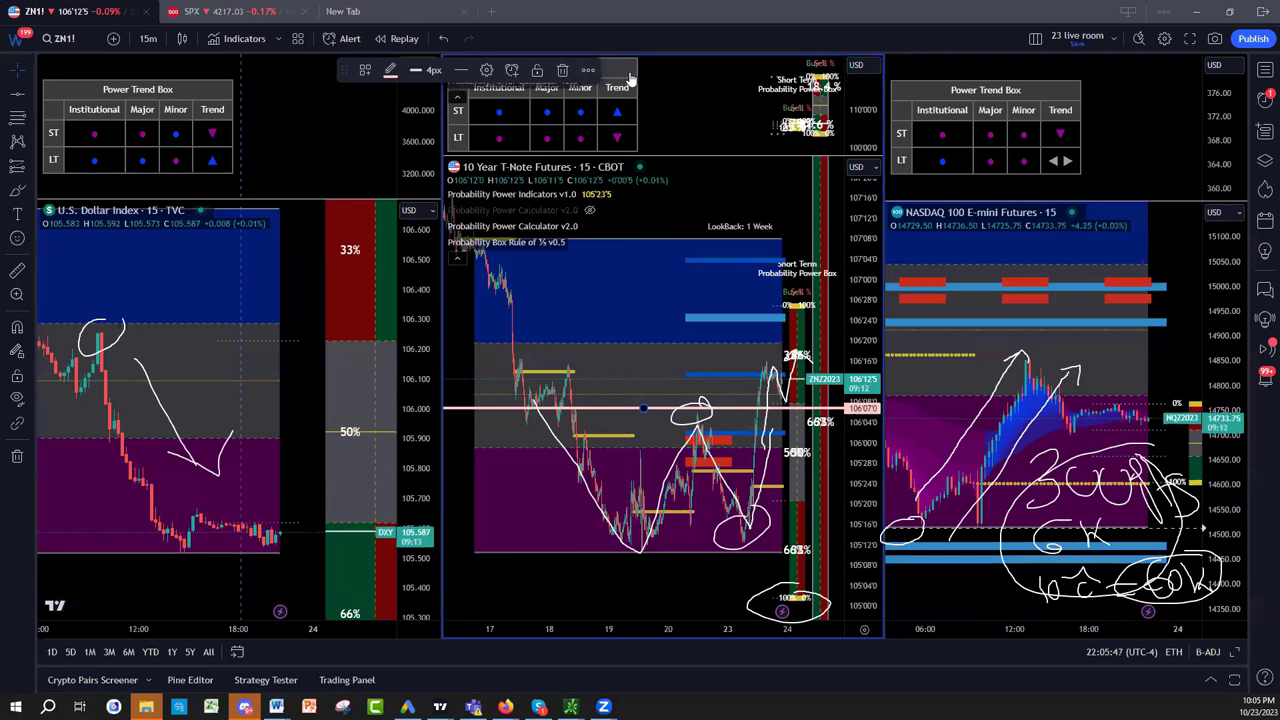
Remove all drawings, including the white horizontal line, from the T-Note chart
right_click(790, 88)
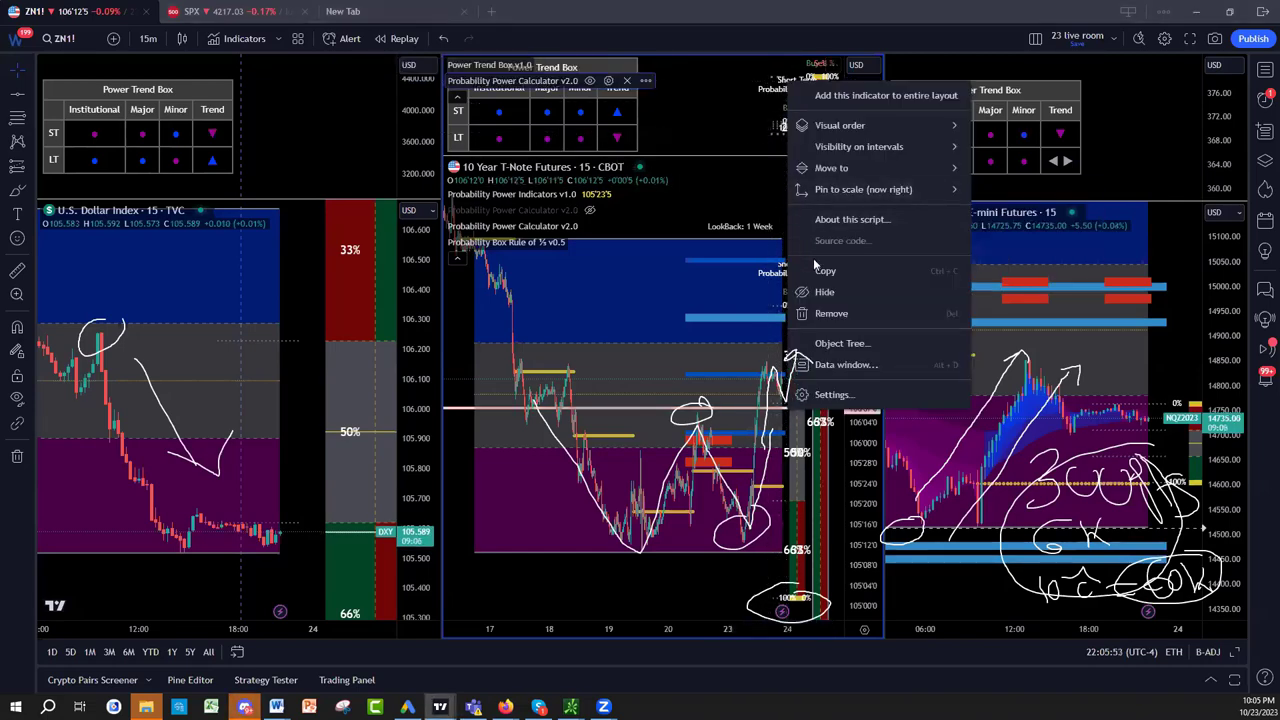
right_click(737, 140)
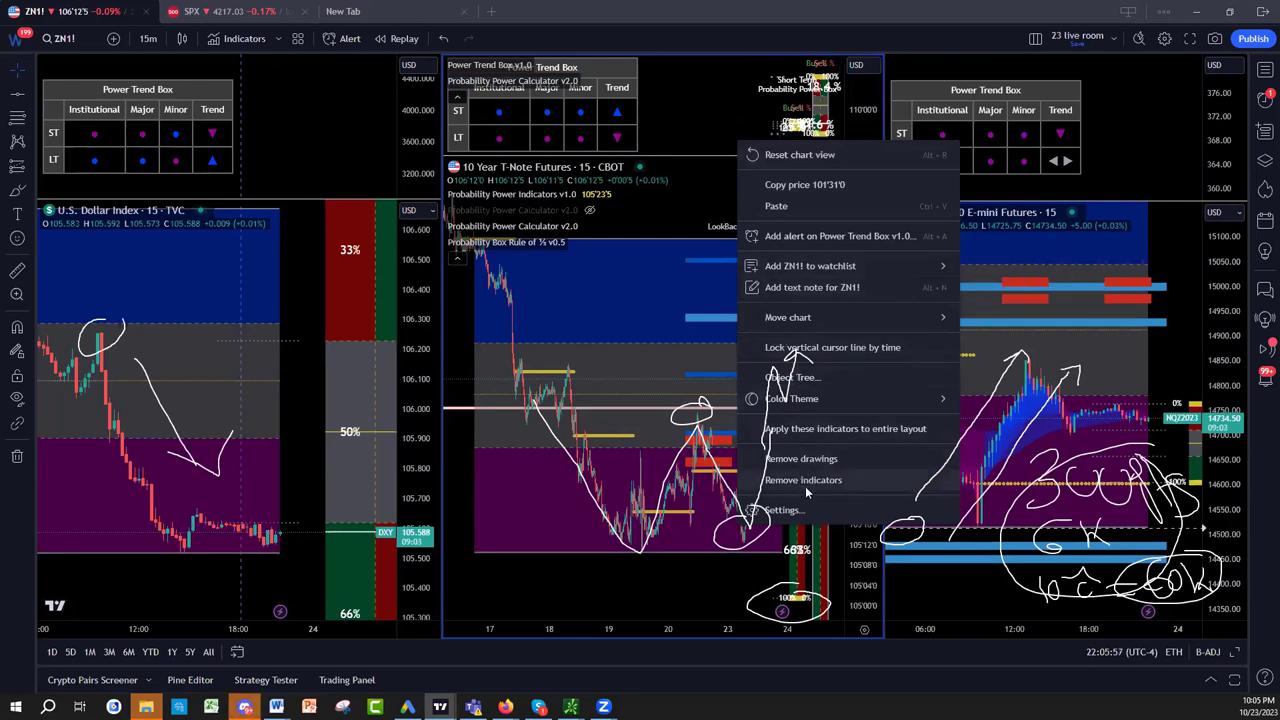
click(810, 460)
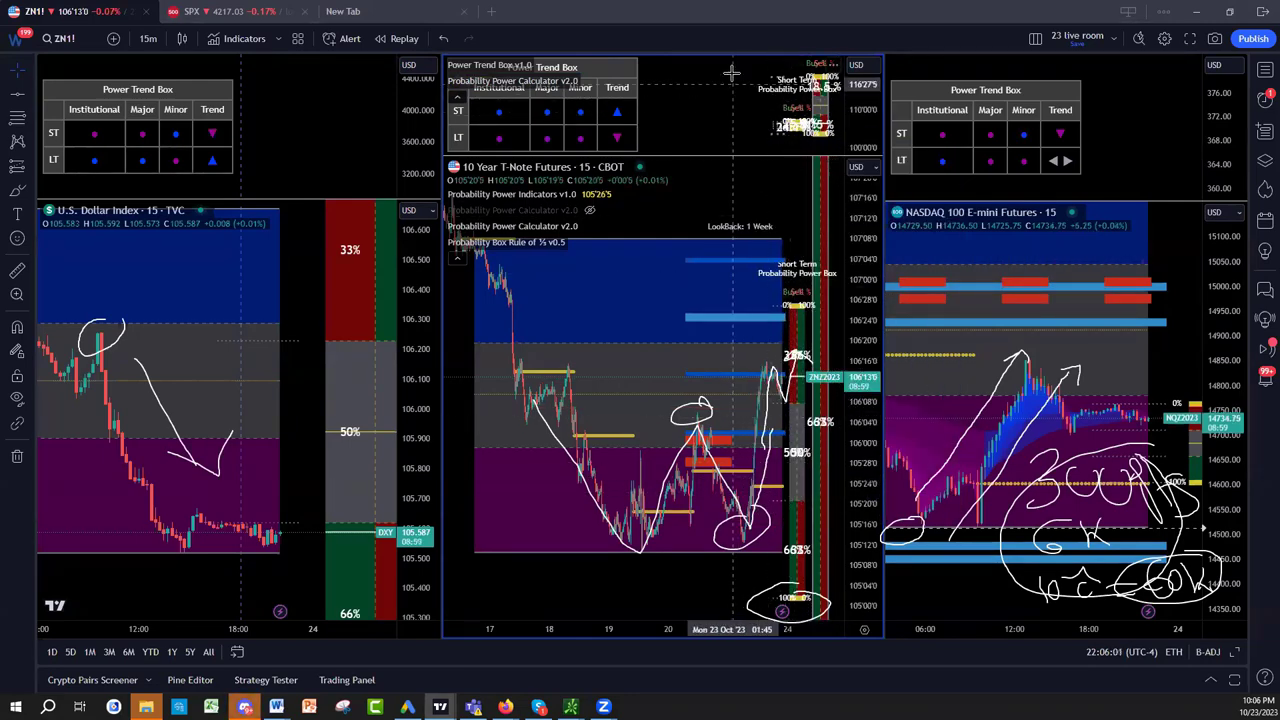
right_click(719, 128)
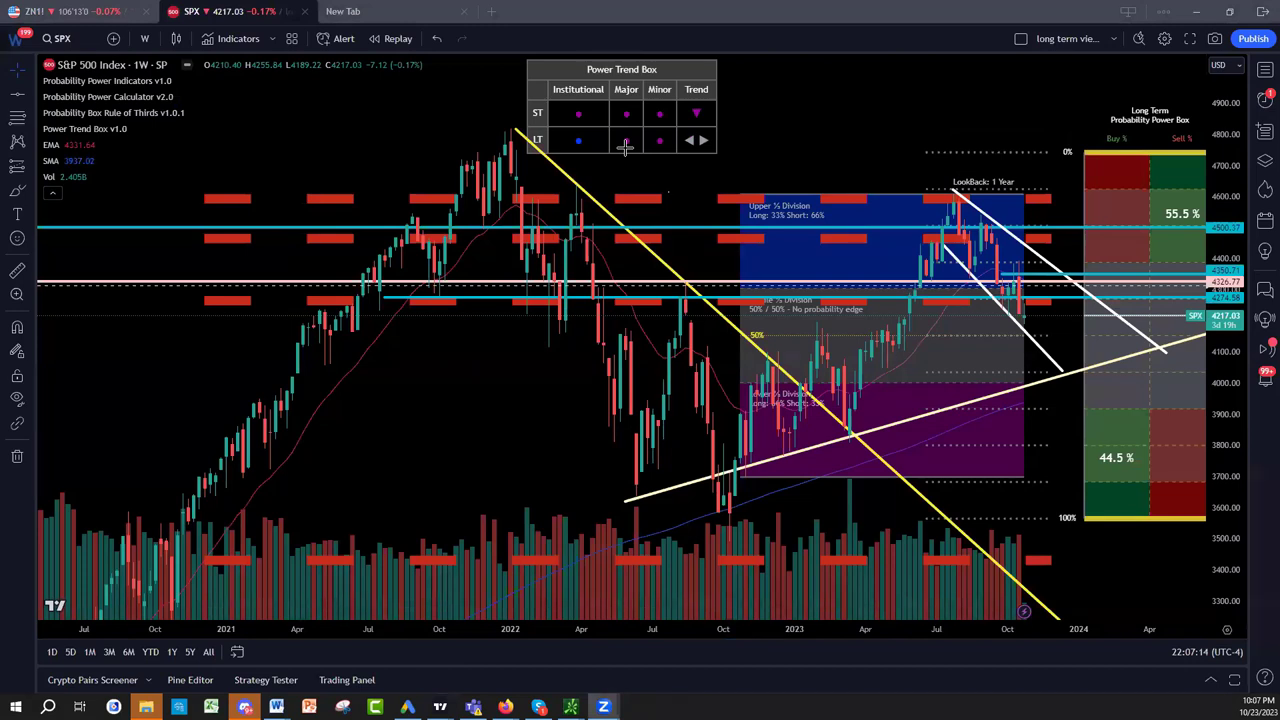
On the weekly S&P 500 chart, trace the 2022 decline, the rounded bottom, the rally to mid-2023 and the following drop
mouse_move(493, 181)
mouse_down()
mouse_move(668, 414)
mouse_move(735, 466)
mouse_up()
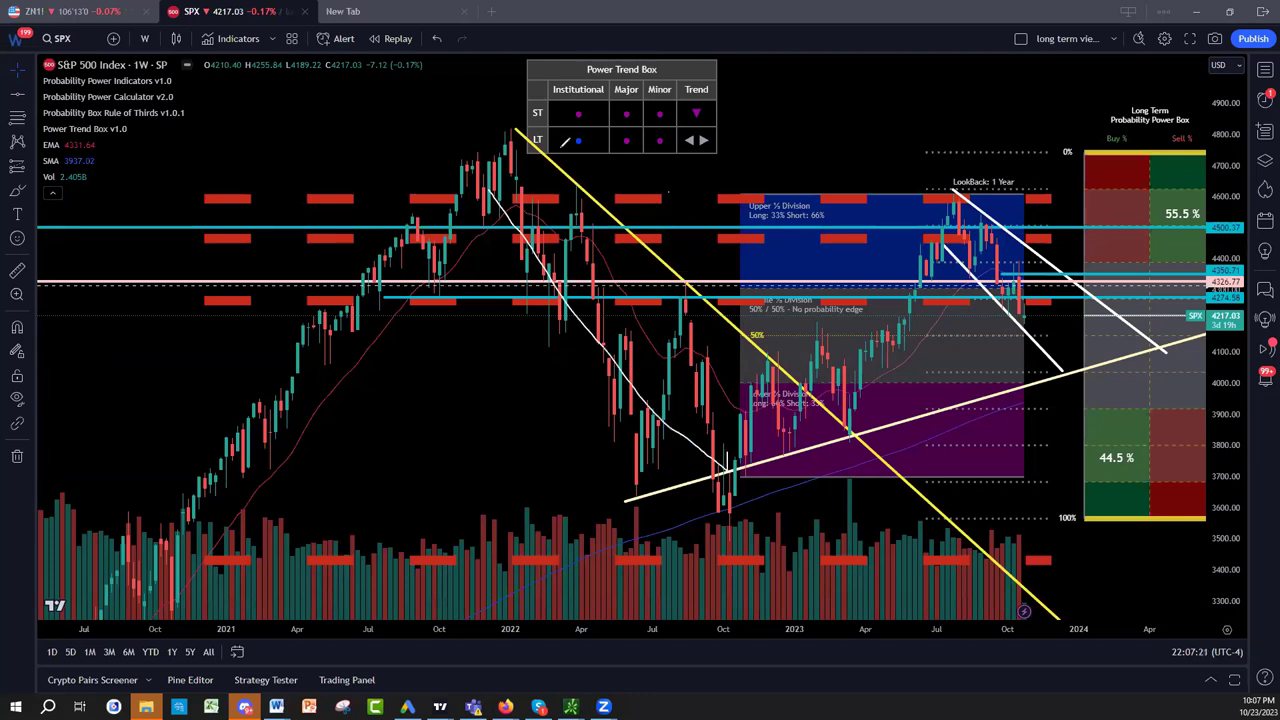
drag(566, 143, 814, 402)
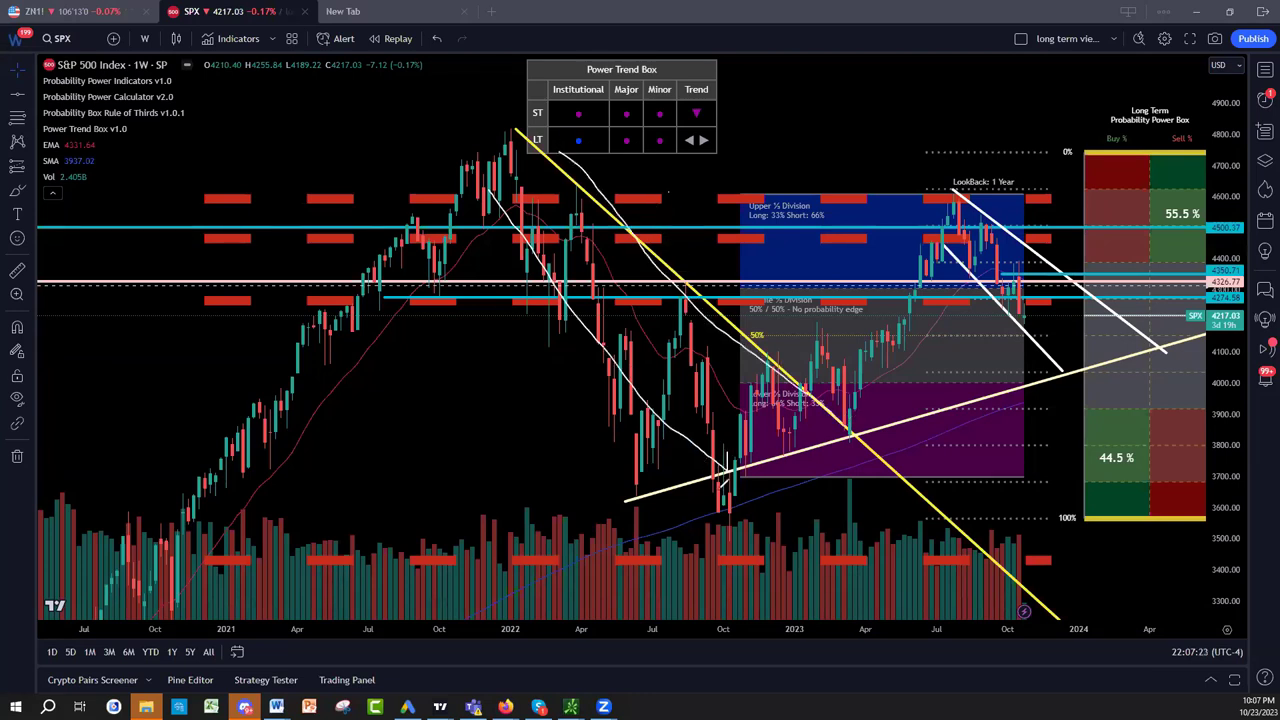
mouse_move(592, 383)
mouse_down()
mouse_move(664, 451)
mouse_move(846, 390)
mouse_move(822, 427)
mouse_move(727, 461)
mouse_up()
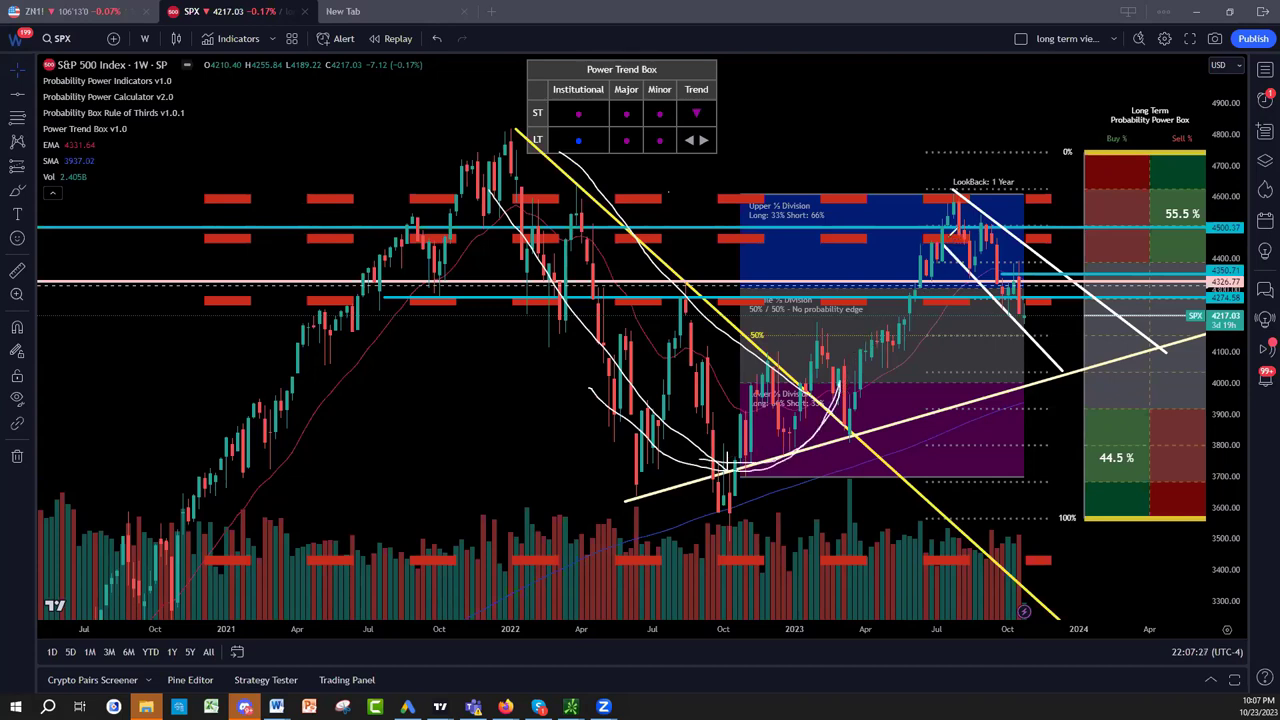
mouse_move(844, 362)
mouse_down()
mouse_move(940, 240)
mouse_move(1012, 308)
mouse_move(1022, 343)
mouse_up()
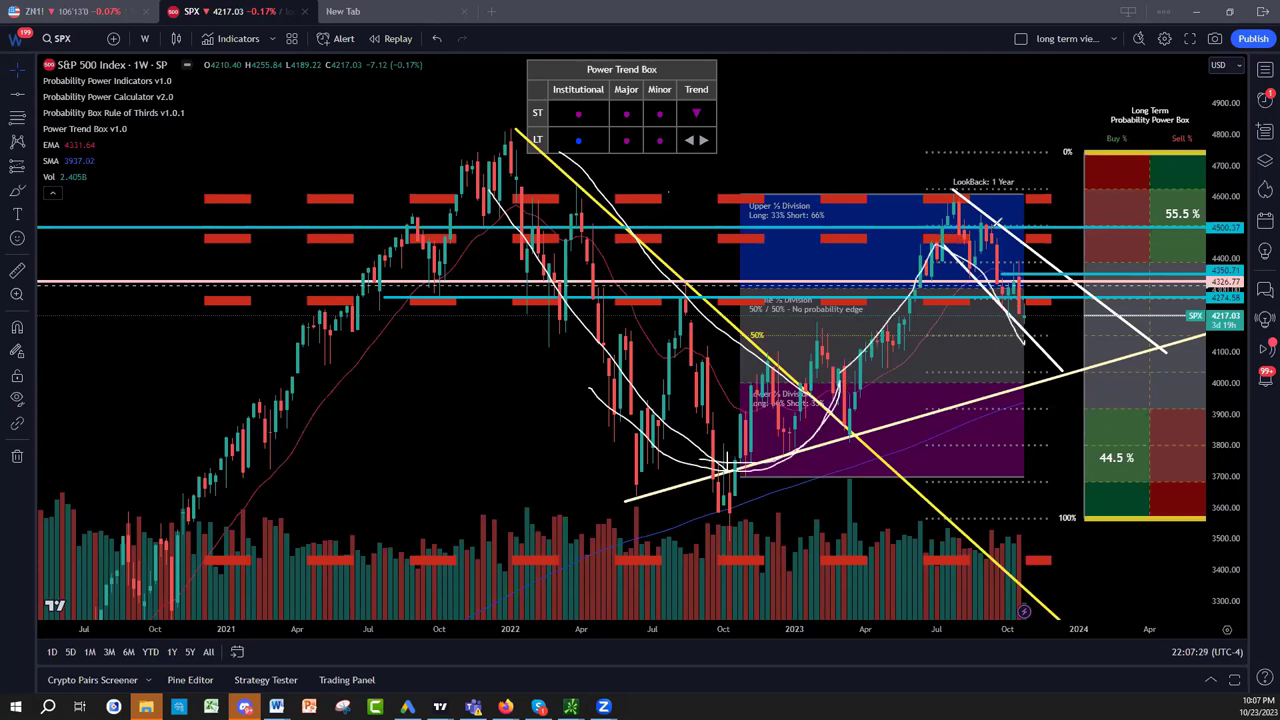
Draw a second falling arrow along the 2023 channel and a projected rising arrow to the top of the long-term power box
drag(976, 219, 1075, 354)
drag(1010, 325, 1072, 365)
mouse_move(1041, 258)
mouse_down()
mouse_move(1136, 344)
mouse_move(1061, 357)
mouse_move(1124, 262)
mouse_move(1124, 140)
mouse_move(1166, 176)
mouse_move(1104, 183)
mouse_up()
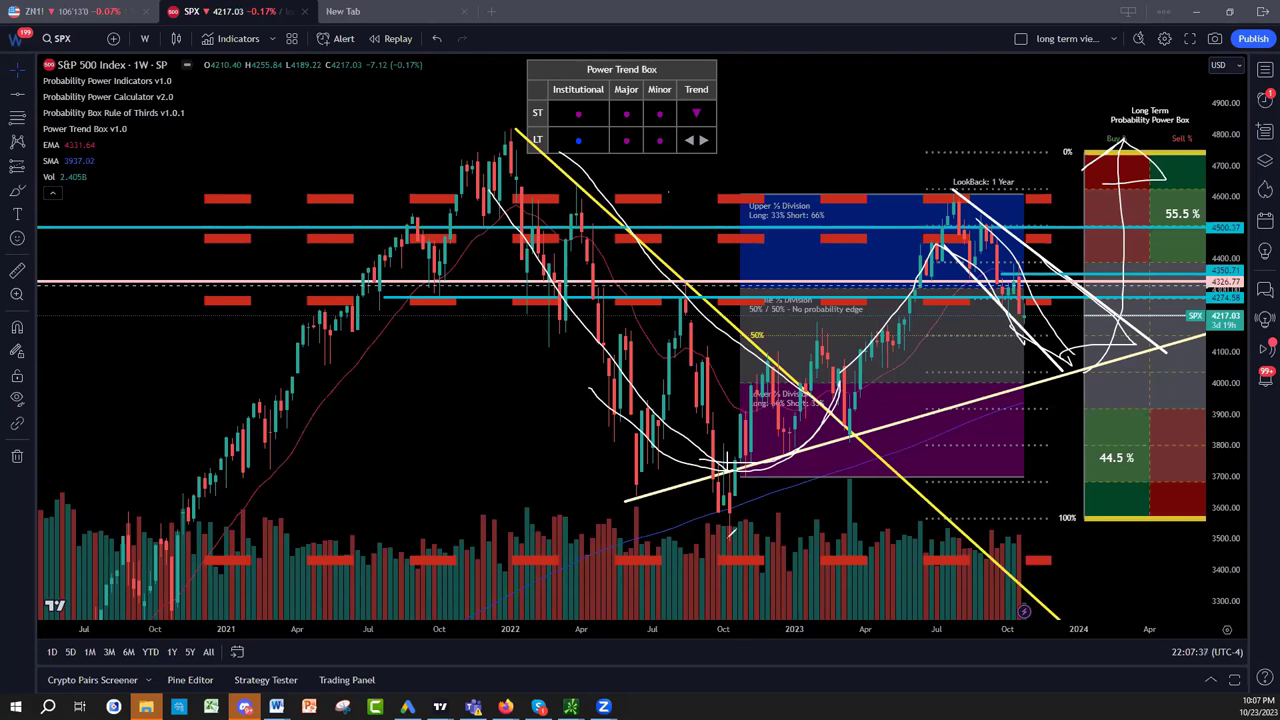
Circle the October 2022 low, the March 2023 low and the area below 44.5 % in the power box
drag(678, 516, 738, 488)
drag(857, 501, 862, 470)
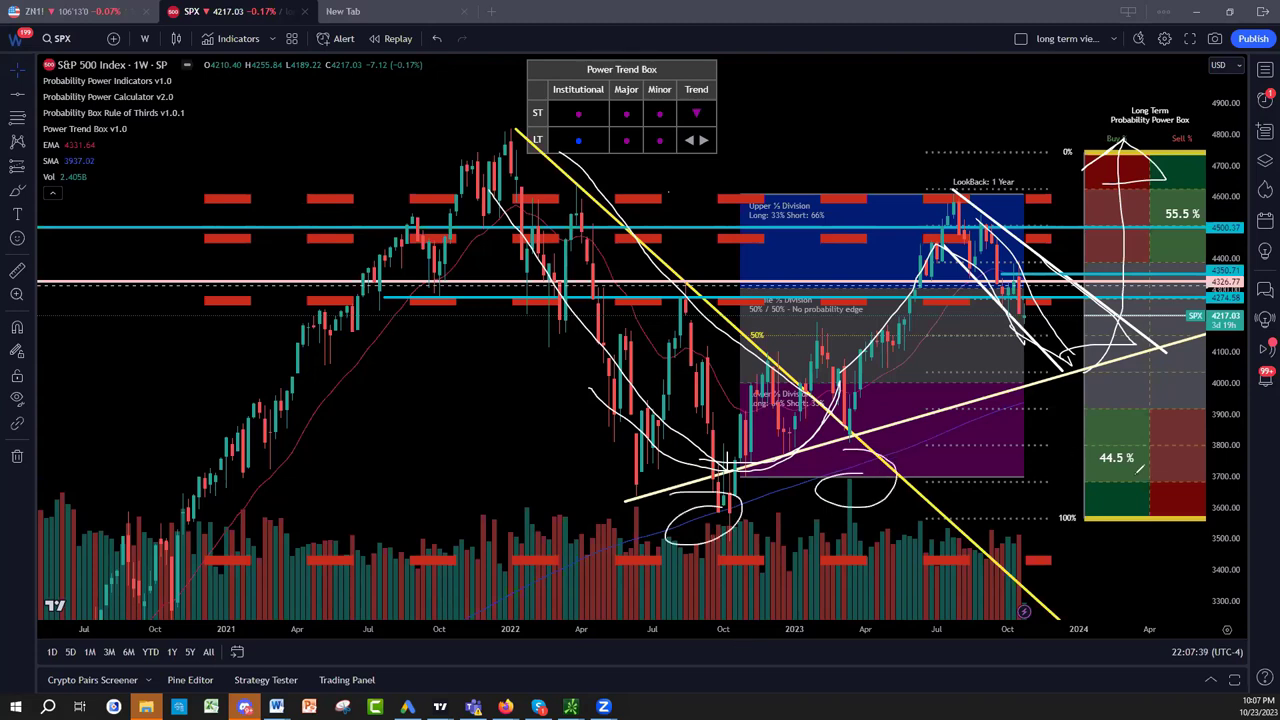
drag(1088, 460, 1083, 479)
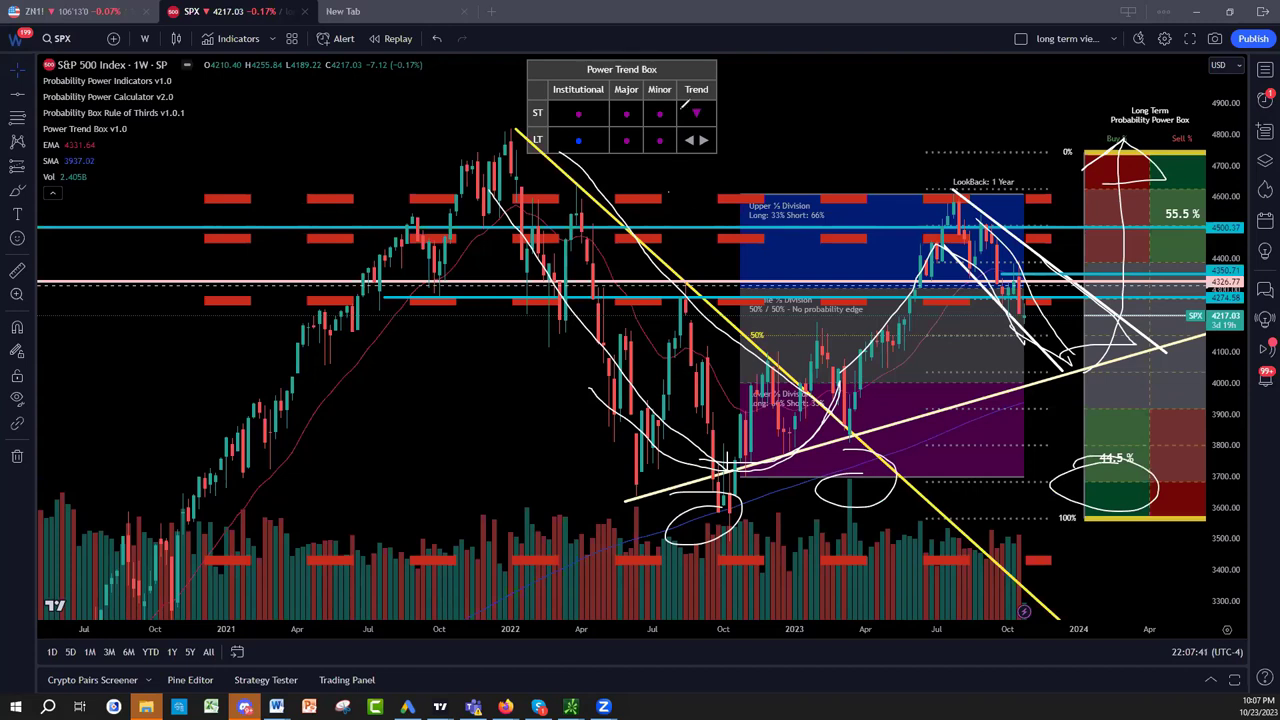
Clear the pen marks and list the months backwards from a boxed Nov through Oct, Sep, Aug, July, June, May, Apr and March
key(e)
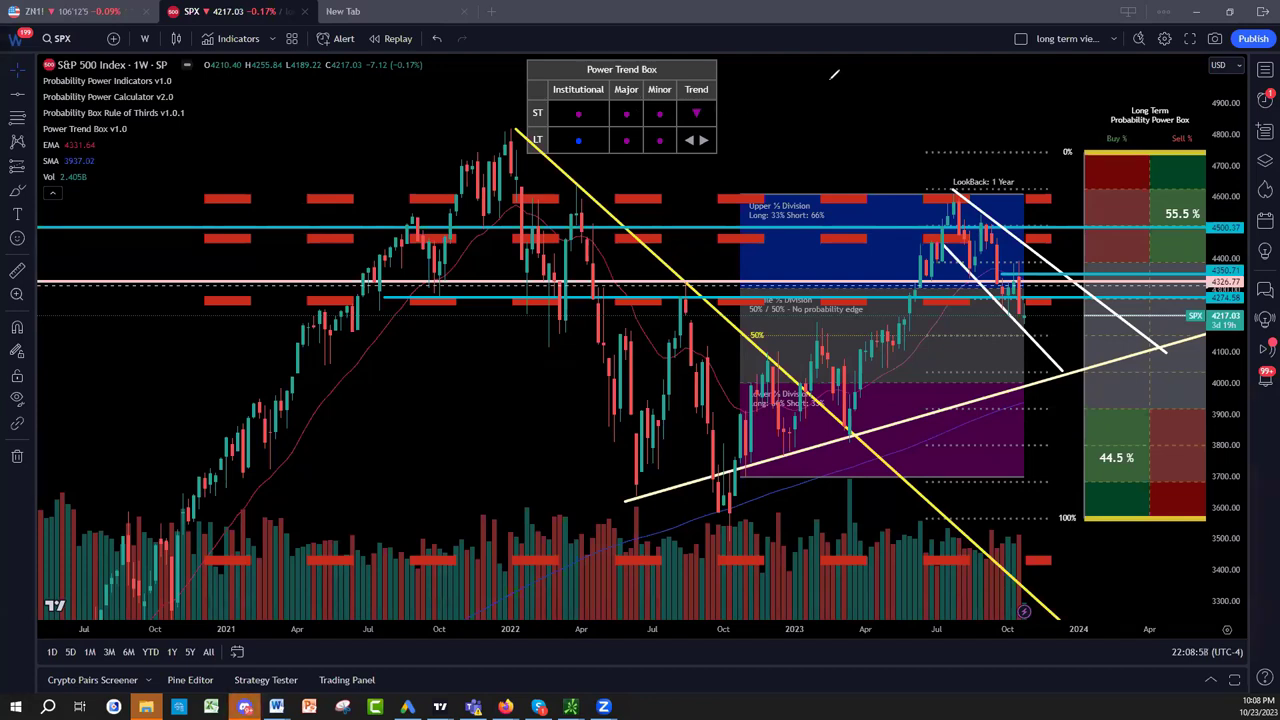
mouse_move(831, 82)
mouse_down()
mouse_move(829, 100)
mouse_move(869, 81)
mouse_move(856, 109)
mouse_move(887, 108)
mouse_move(882, 82)
mouse_move(812, 74)
mouse_move(810, 104)
mouse_move(934, 93)
mouse_up()
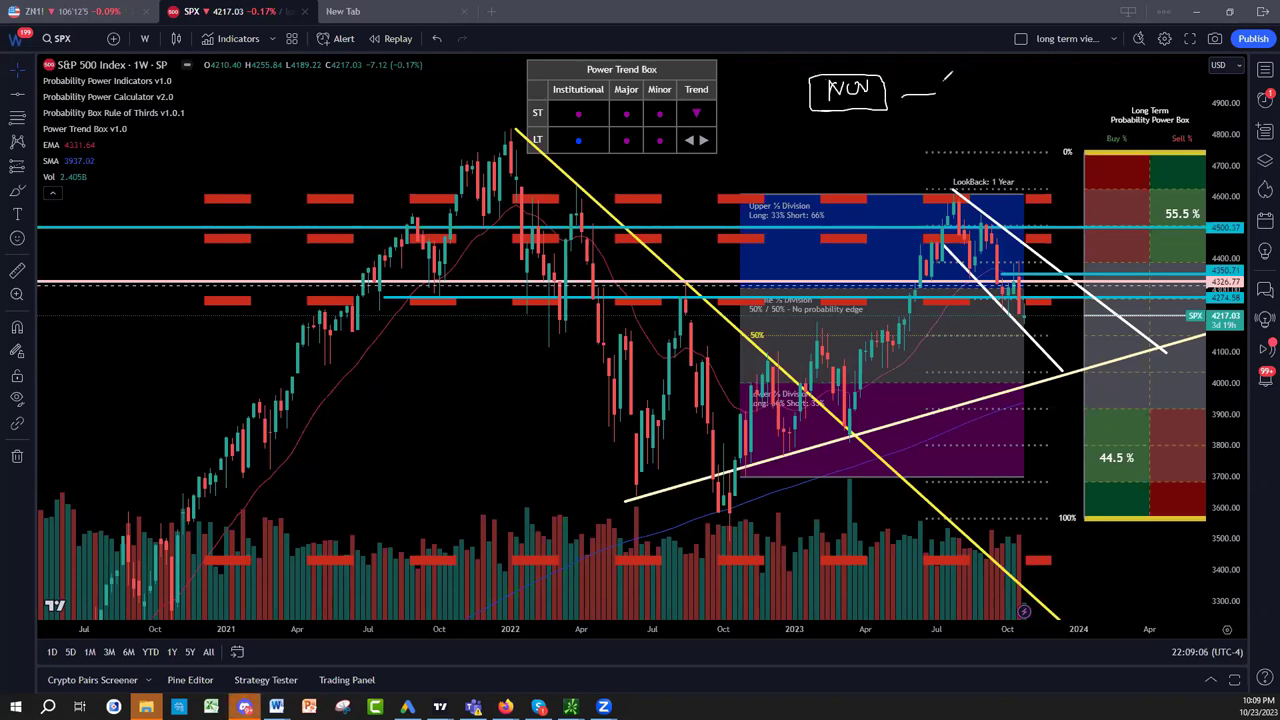
drag(932, 76, 930, 77)
mouse_move(942, 76)
mouse_down()
mouse_move(962, 90)
mouse_move(1026, 88)
mouse_up()
mouse_move(1040, 92)
mouse_down()
mouse_move(1027, 82)
mouse_move(1078, 95)
mouse_up()
mouse_move(1062, 88)
mouse_down()
mouse_move(1124, 90)
mouse_move(1132, 112)
mouse_move(1176, 84)
mouse_move(1256, 78)
mouse_up()
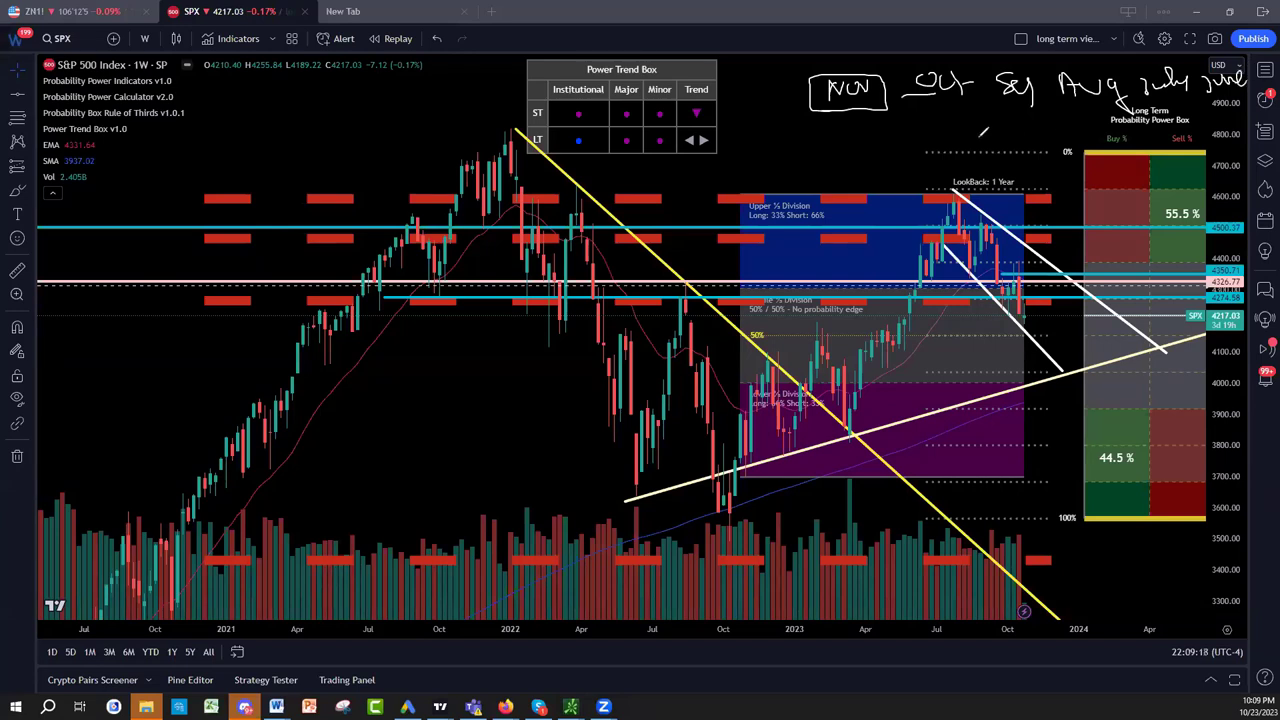
mouse_move(910, 144)
mouse_down()
mouse_move(1002, 134)
mouse_move(1016, 120)
mouse_move(1040, 146)
mouse_move(1050, 118)
mouse_move(1098, 124)
mouse_move(1092, 148)
mouse_move(1142, 148)
mouse_up()
drag(1172, 106, 1170, 142)
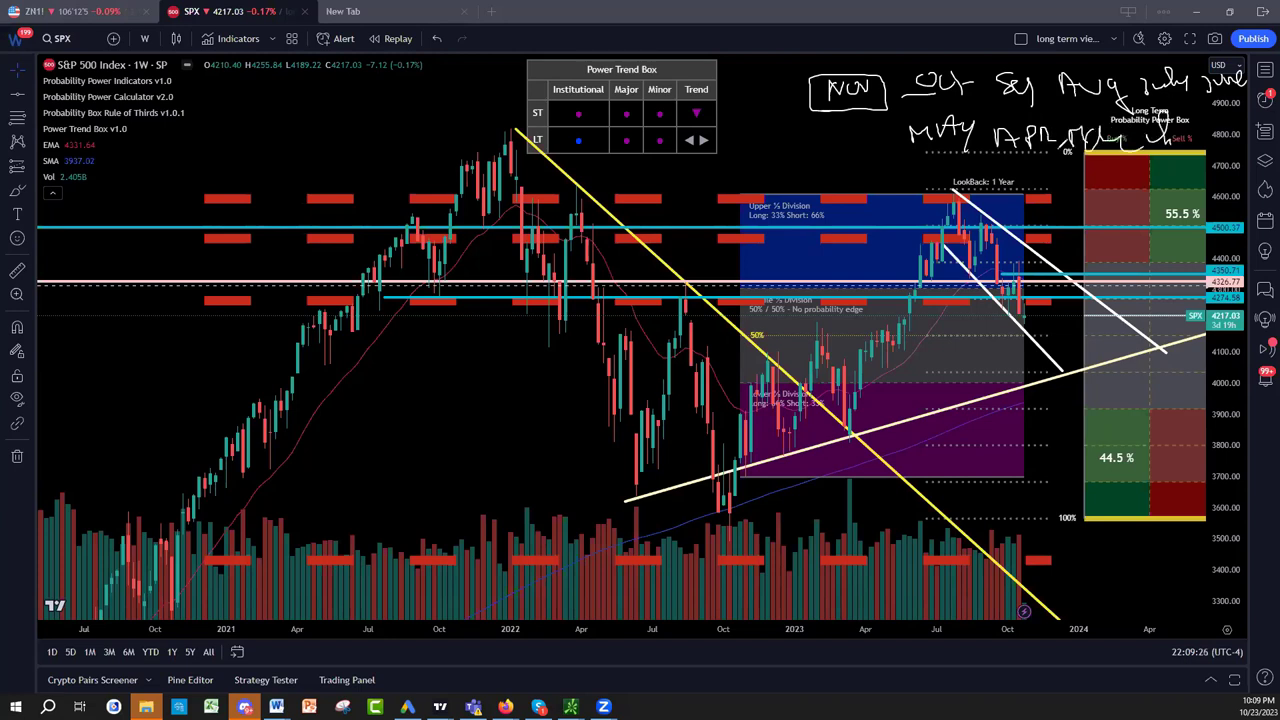